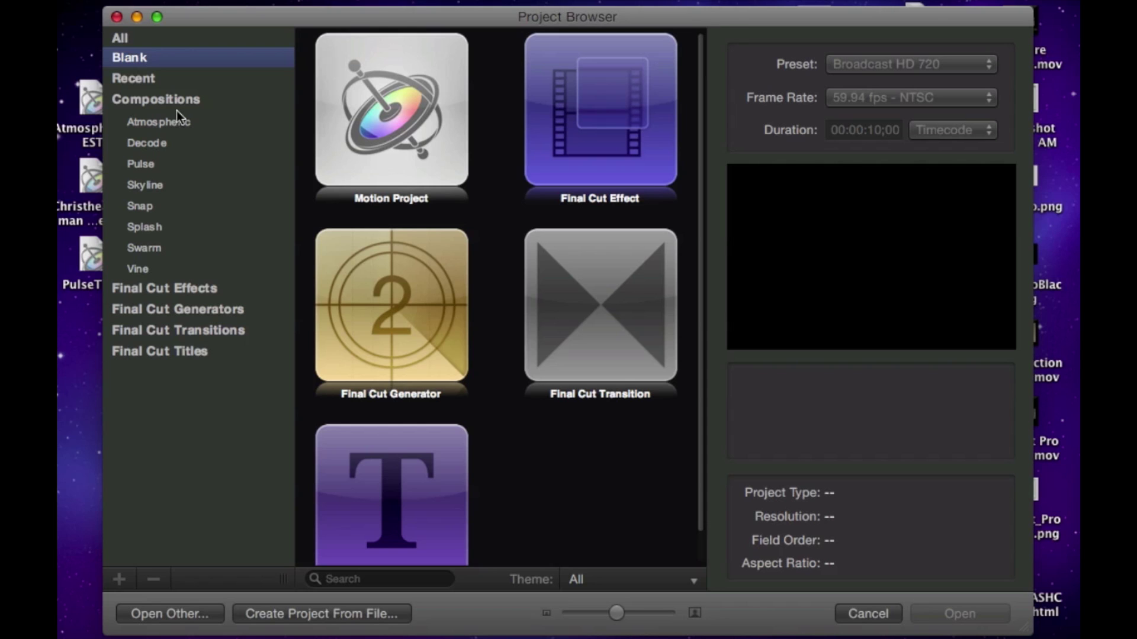
Show the Snap compositions: Snap-Lower Third, Snap-Menu and Snap-Open
click(151, 208)
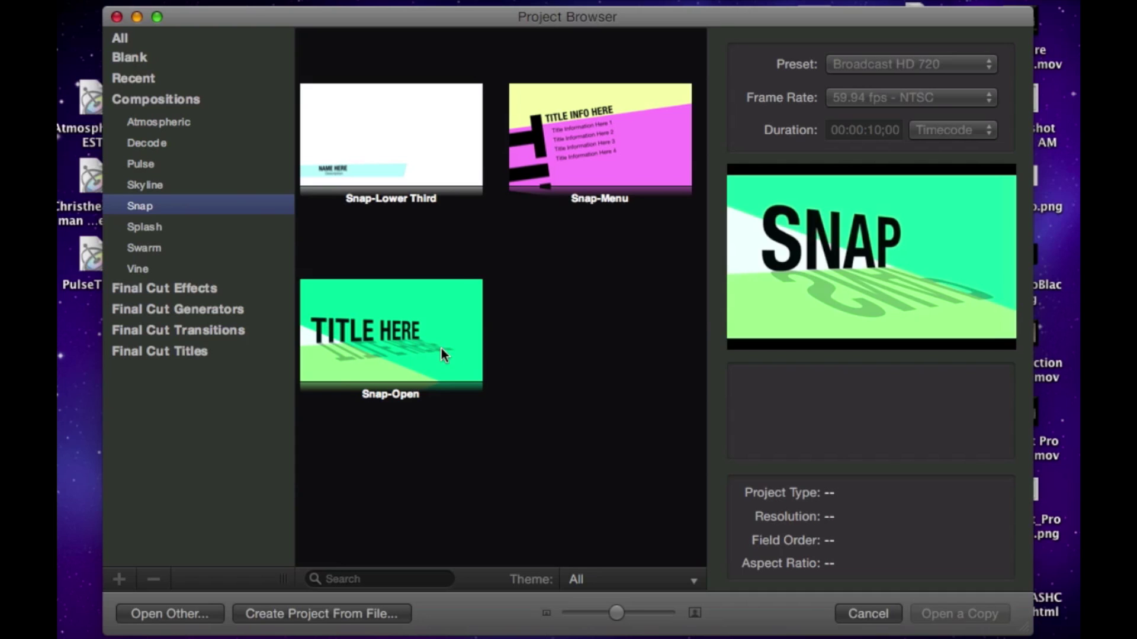
Preview Snap-Menu, Snap-Open, Swarm-Open and Swarm-Lower Third, then open a copy of Swarm-Open
click(594, 125)
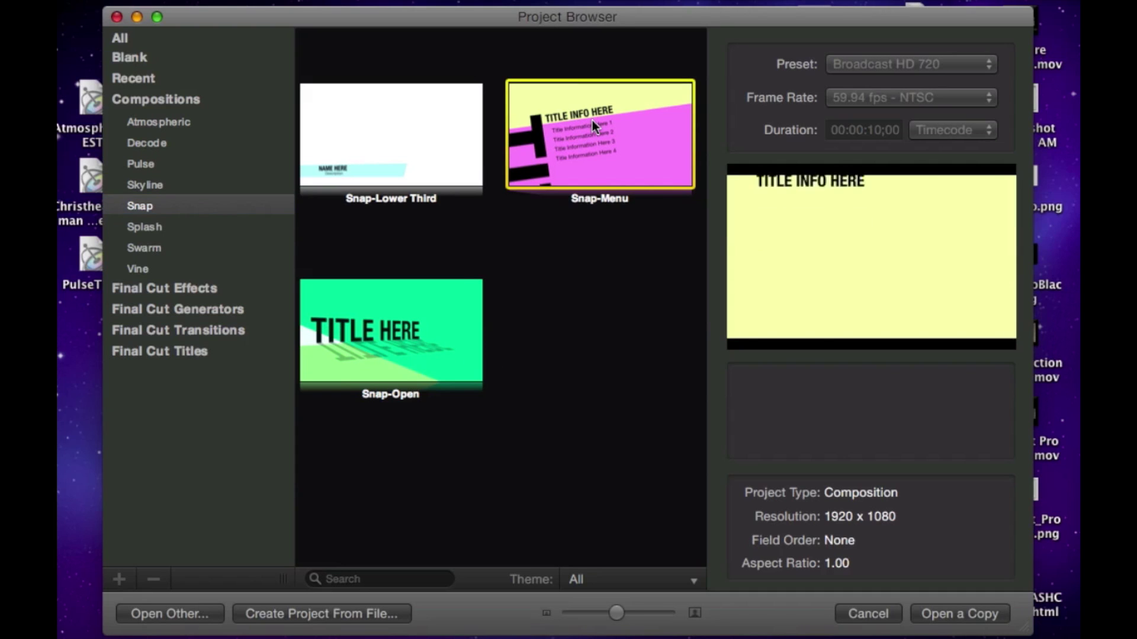
click(431, 317)
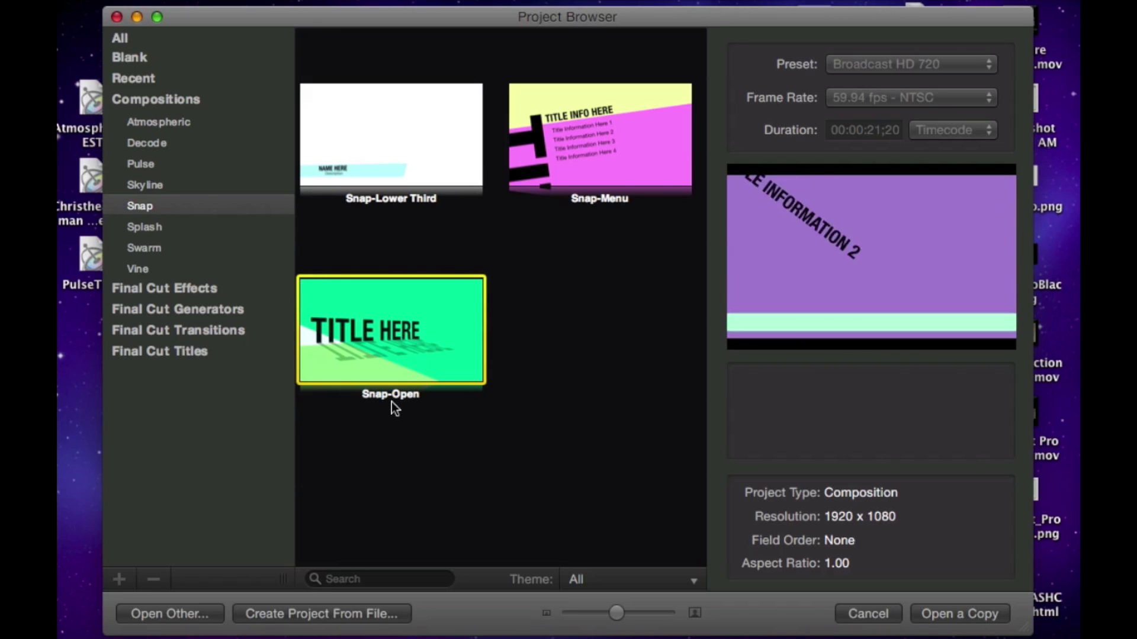
click(148, 249)
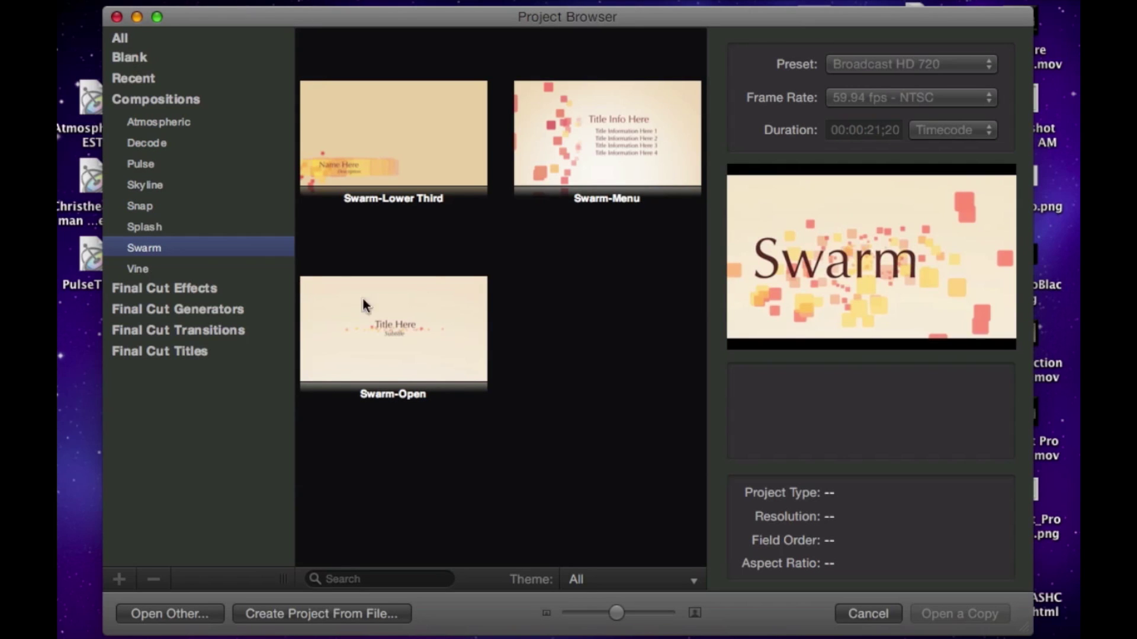
click(433, 323)
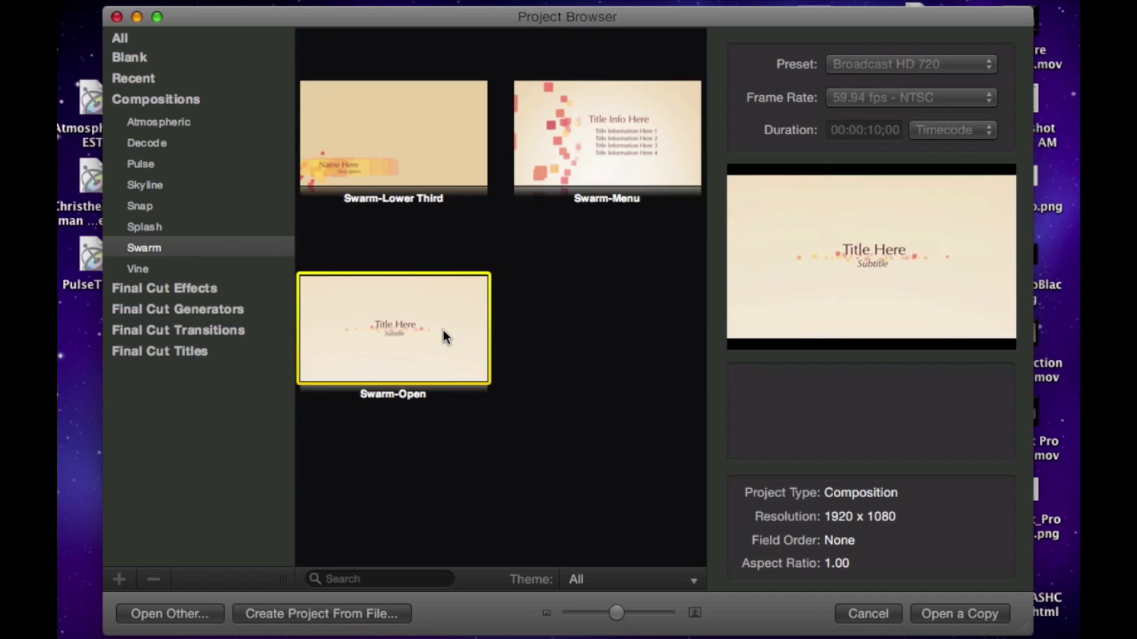
click(417, 130)
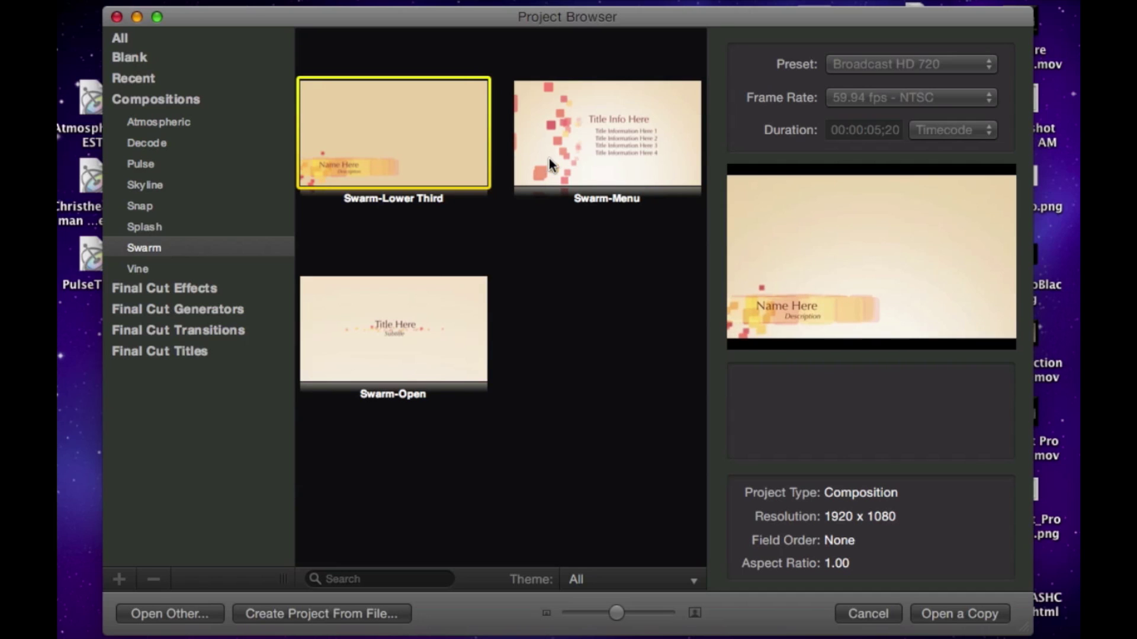
click(446, 323)
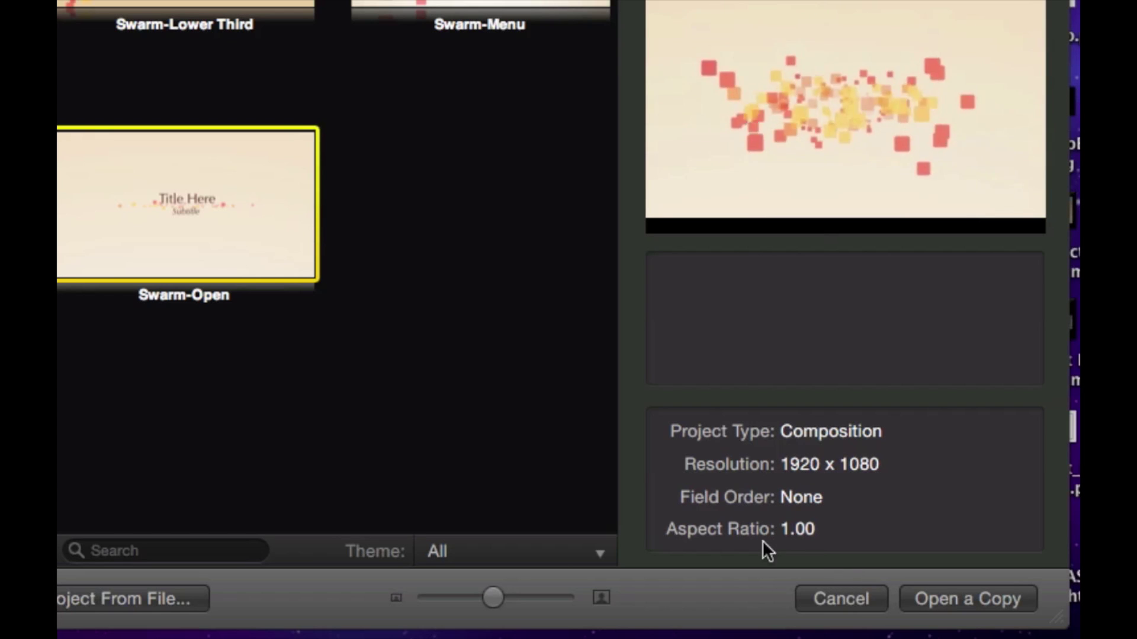
click(939, 591)
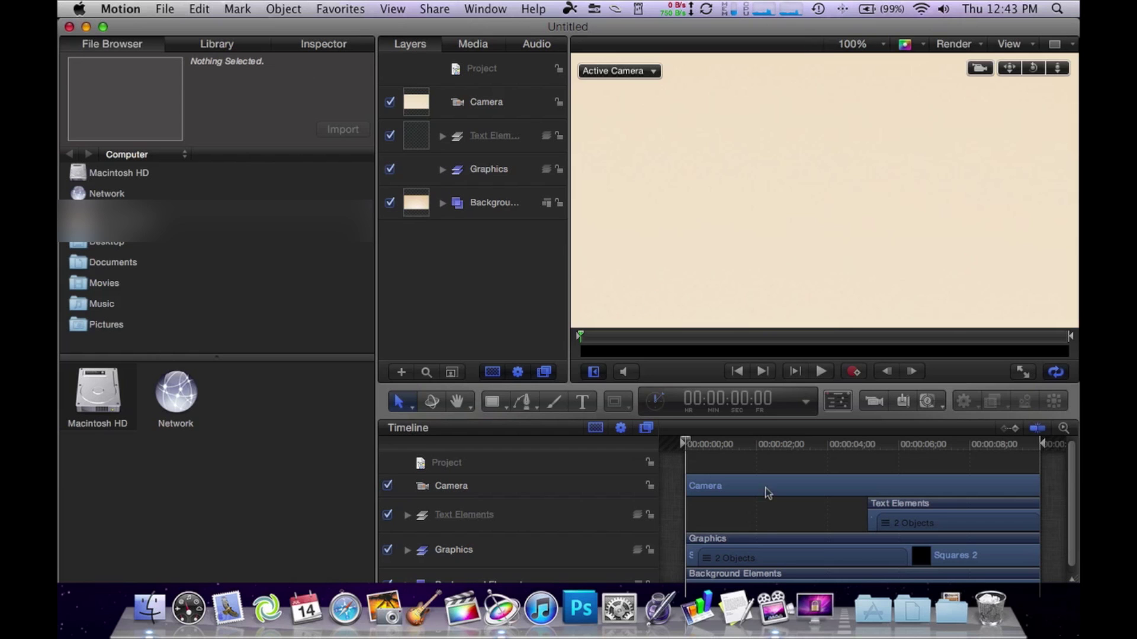
Scrub the playhead to about 00:00:01:05 to reveal the swarm of orange and red squares
scroll(495, 474, down, 1)
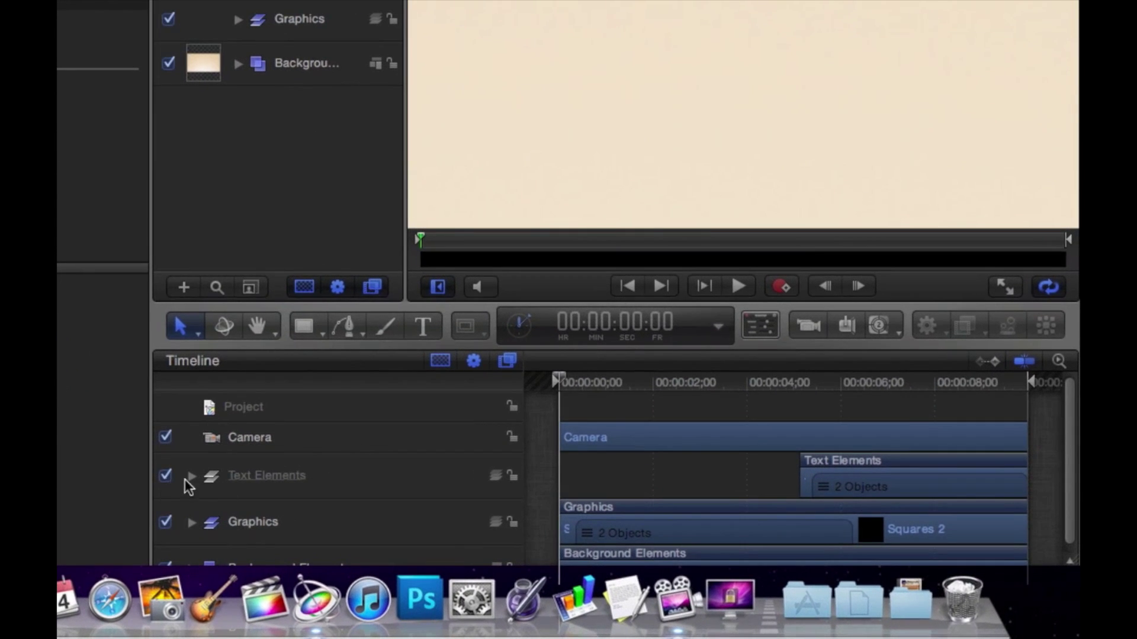
scroll(195, 483, down, 1)
scroll(211, 512, up, 1)
scroll(214, 514, down, 1)
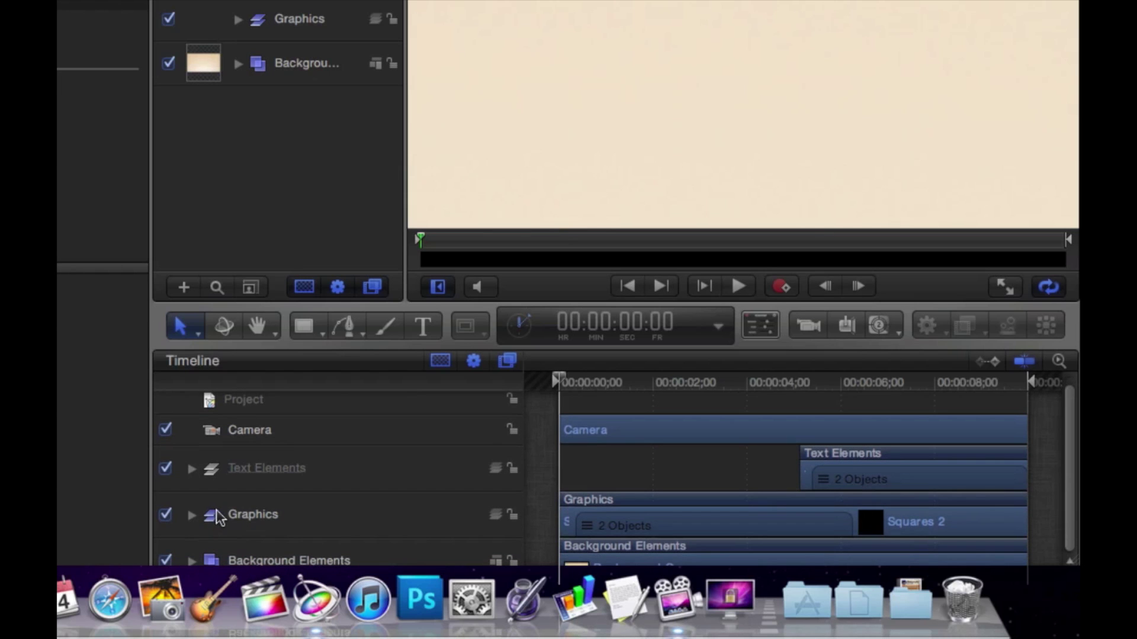
scroll(370, 472, up, 1)
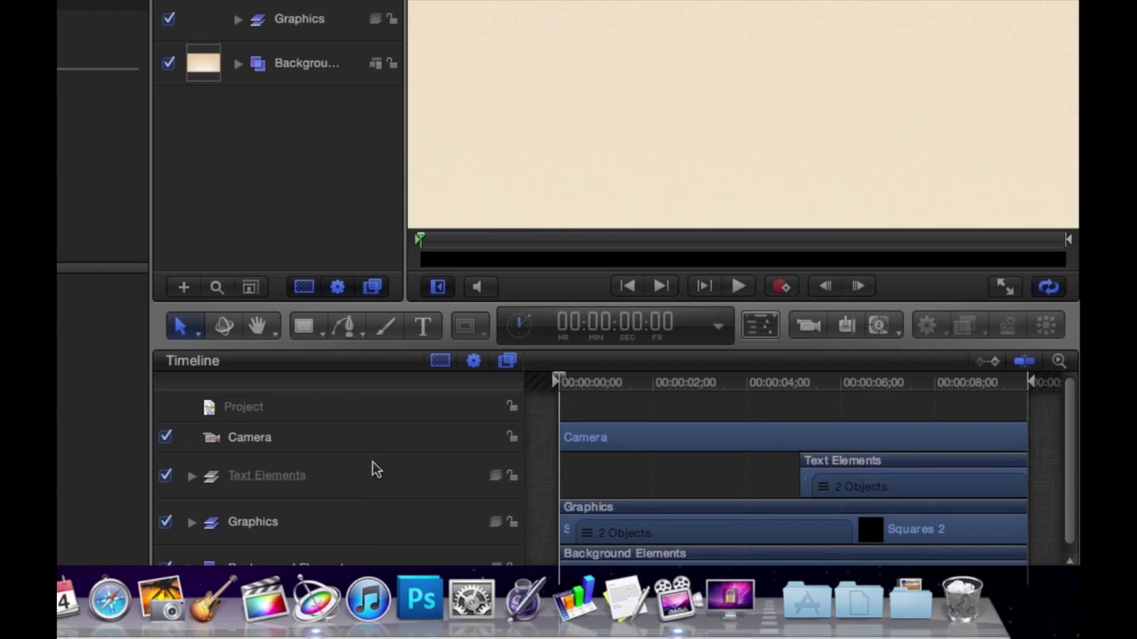
drag(561, 385, 617, 380)
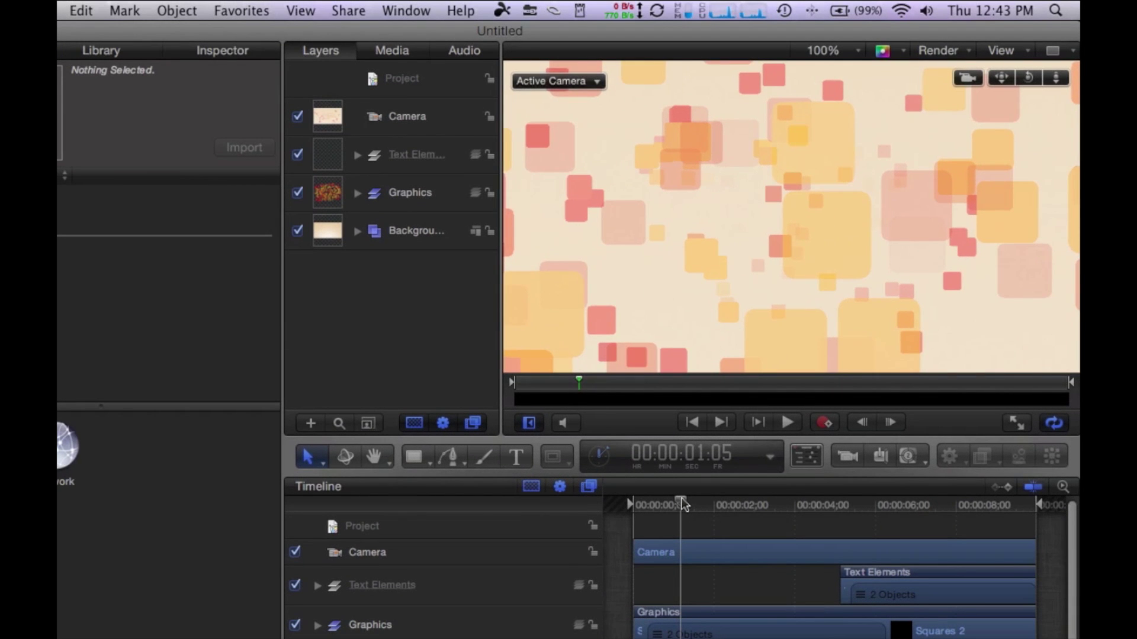
Scrub the playhead to 00:00:06:00, where 'Title Here' and 'Subtitle' appear
drag(682, 503, 874, 505)
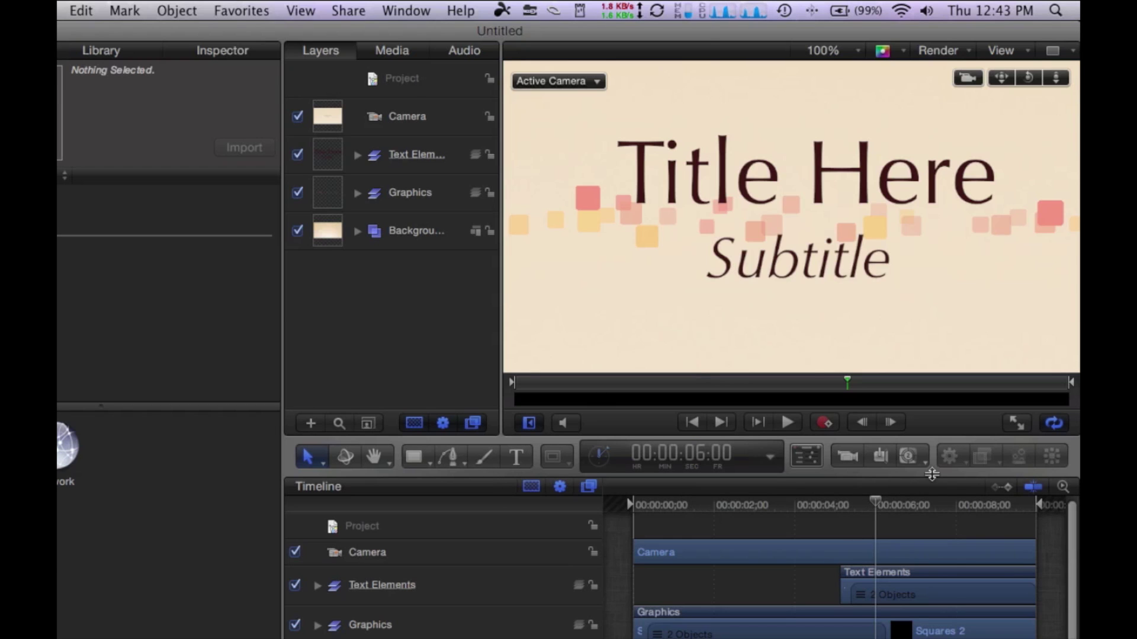
Set the canvas zoom to Fit In Window, try 100%, then return to Fit In Window
click(838, 52)
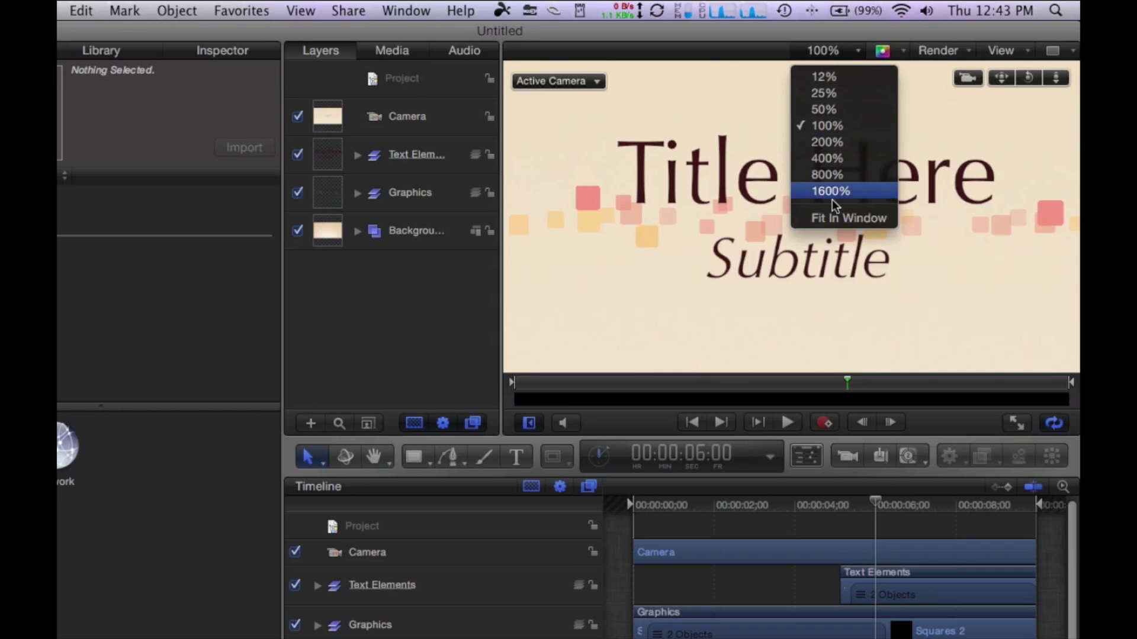
click(834, 218)
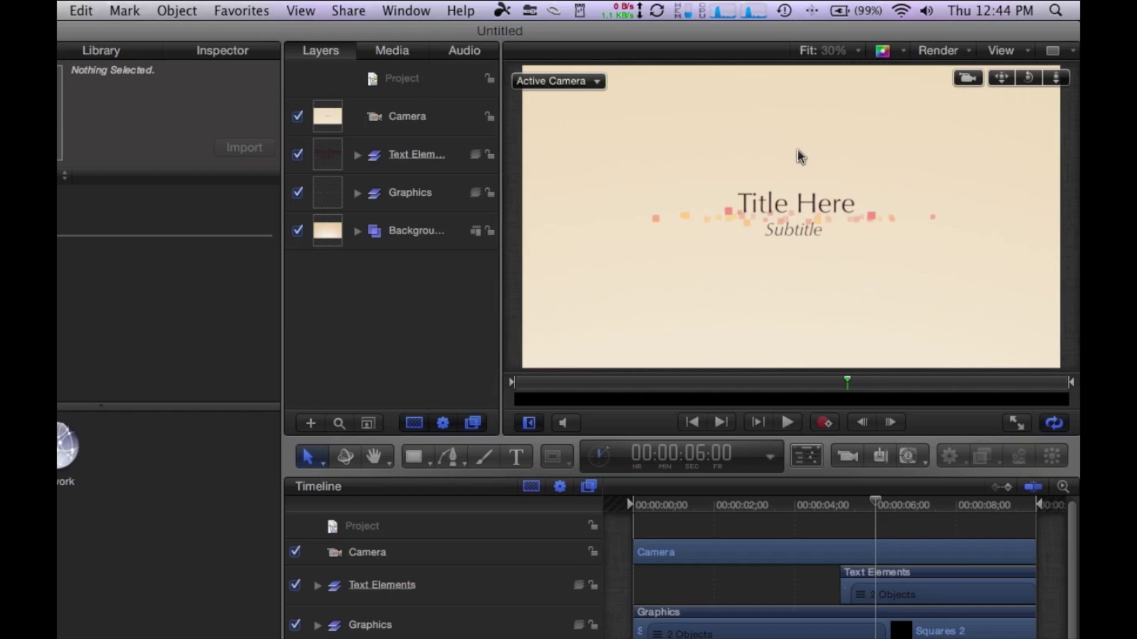
mouse_move(876, 502)
mouse_down()
mouse_move(770, 515)
mouse_move(882, 513)
mouse_up()
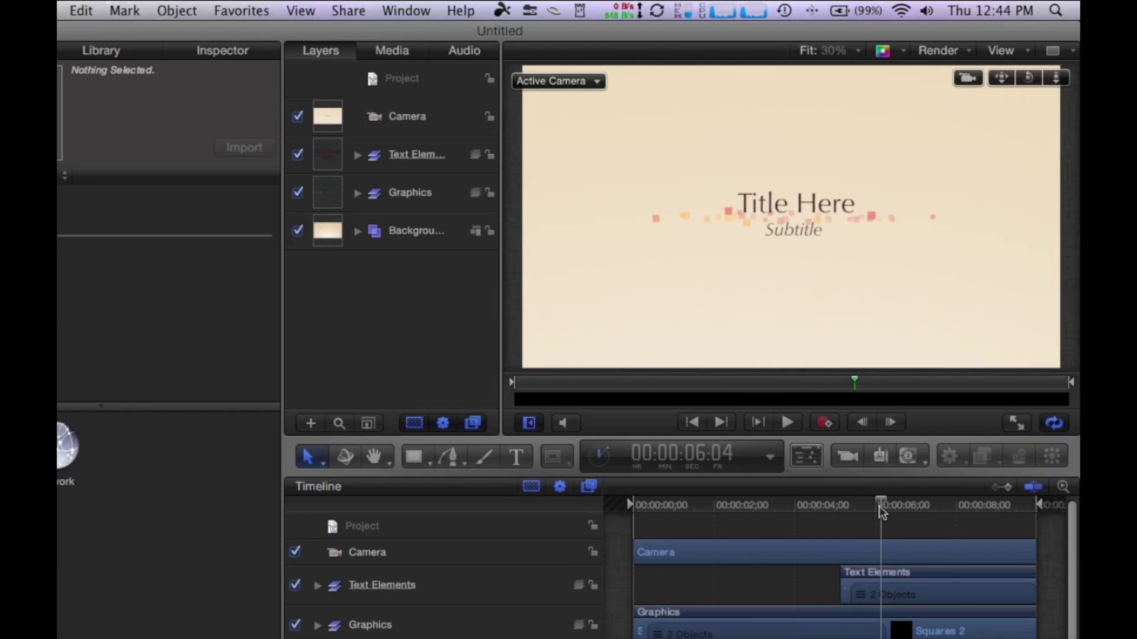
click(843, 50)
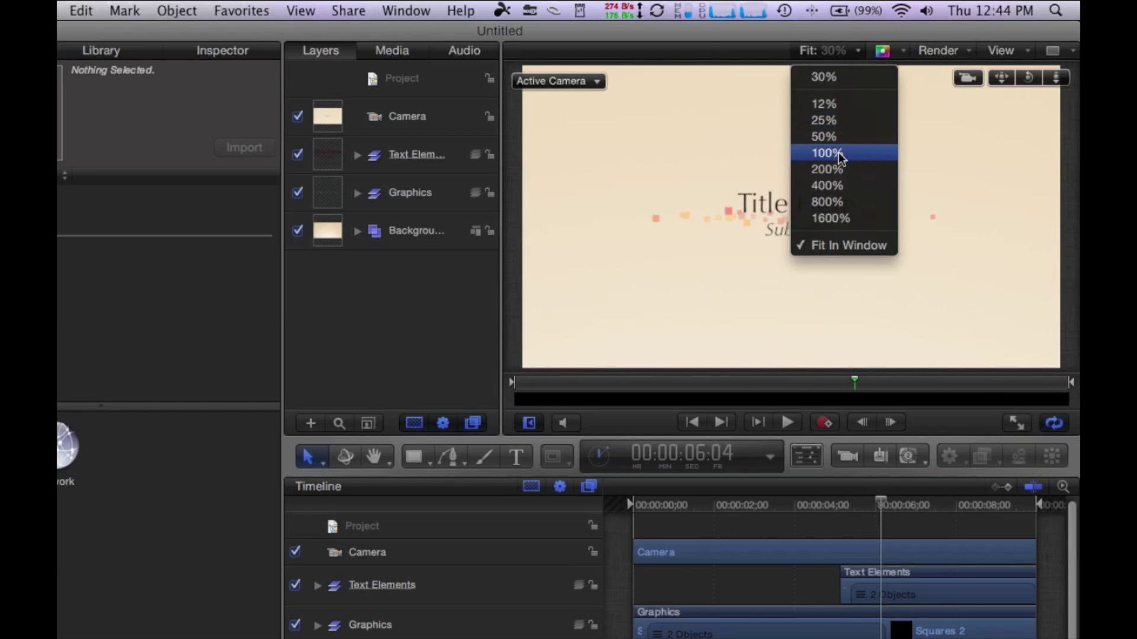
click(840, 155)
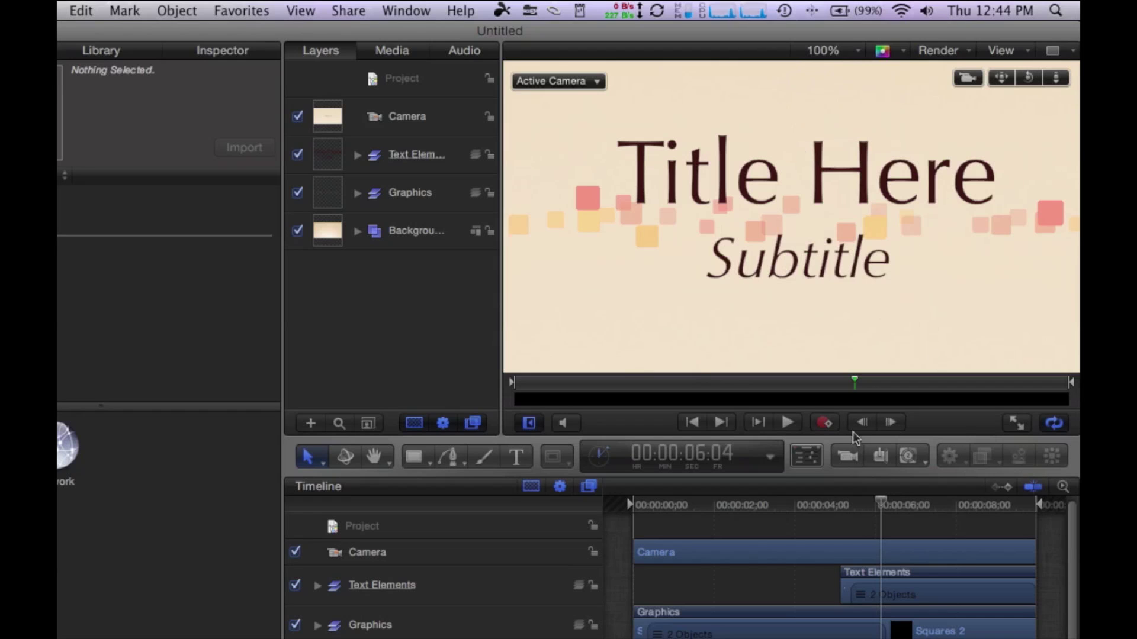
click(841, 50)
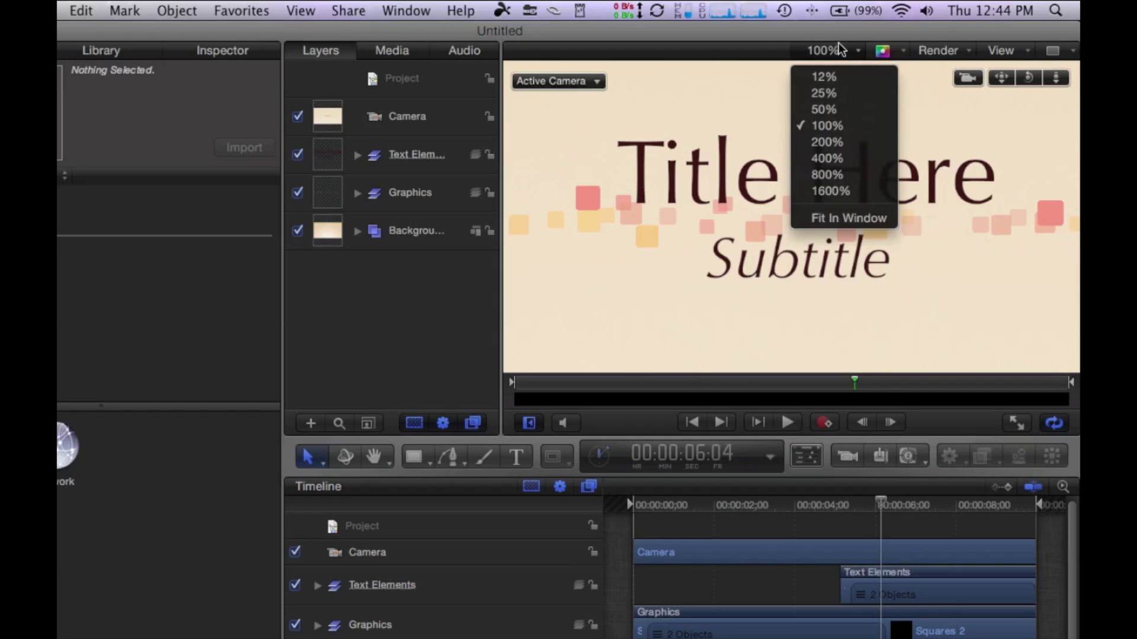
click(852, 218)
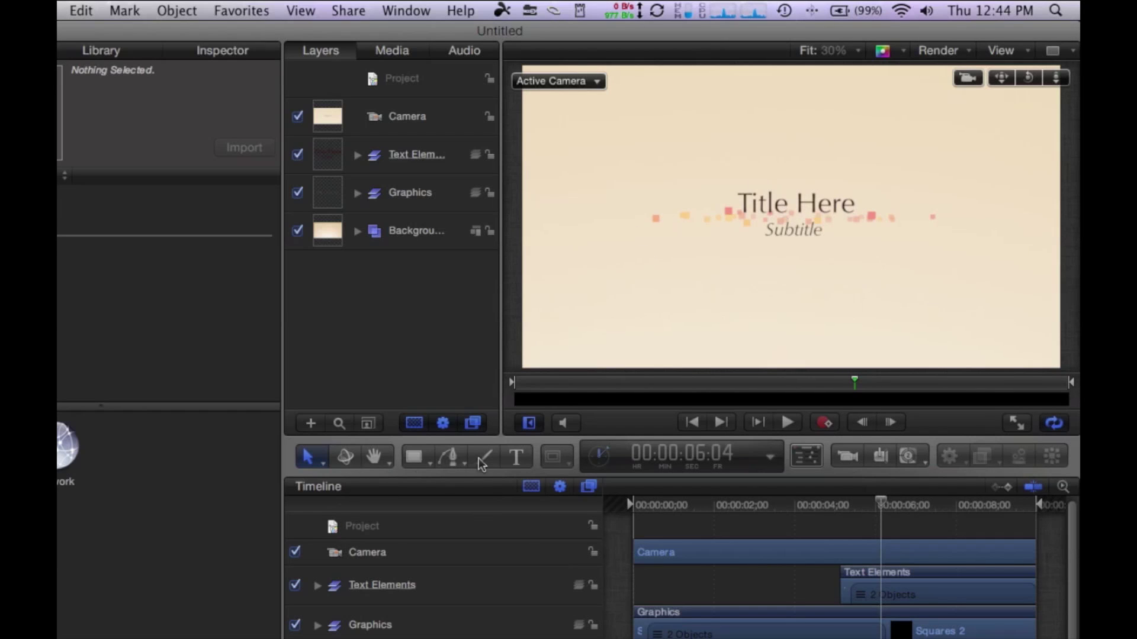
Replace the 'Title Here' text with the creator's name using the Text tool
click(516, 457)
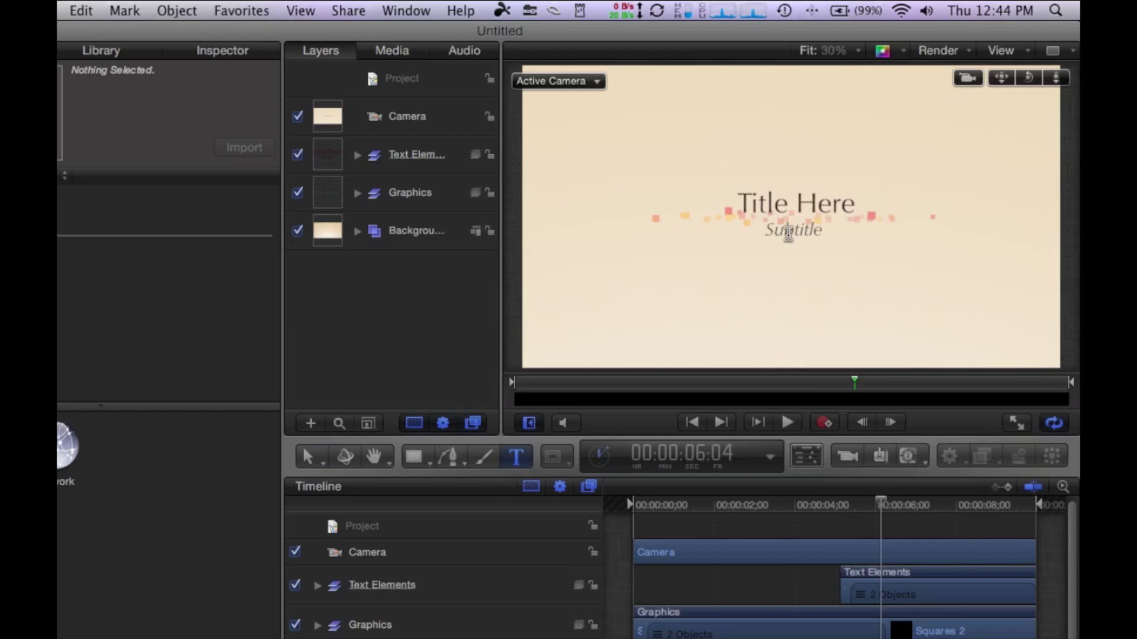
click(773, 204)
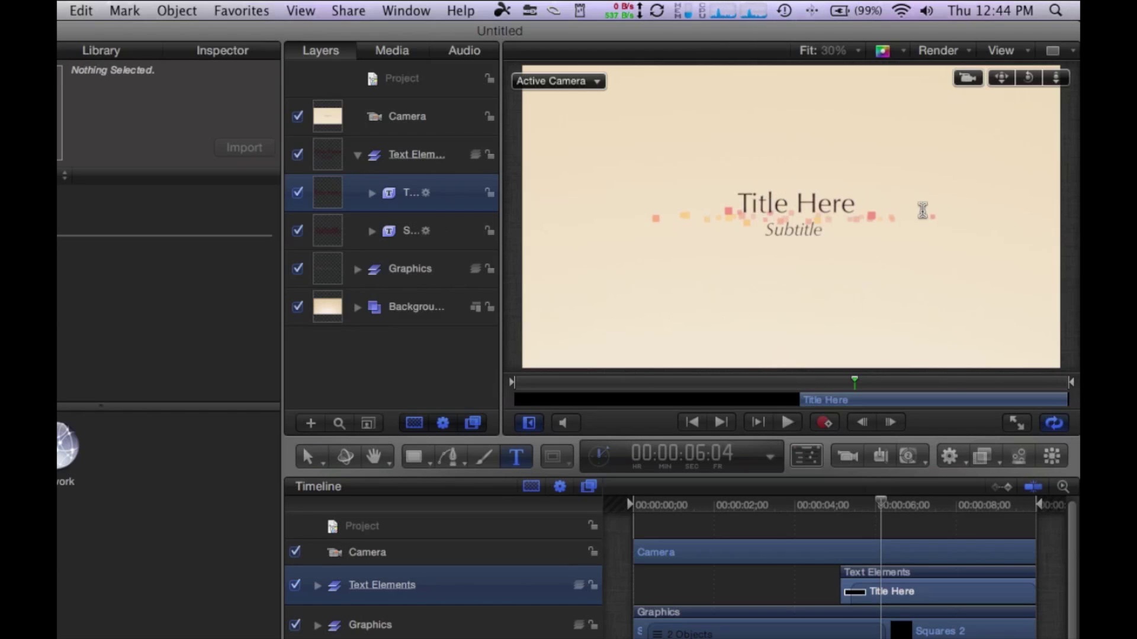
drag(739, 203, 861, 199)
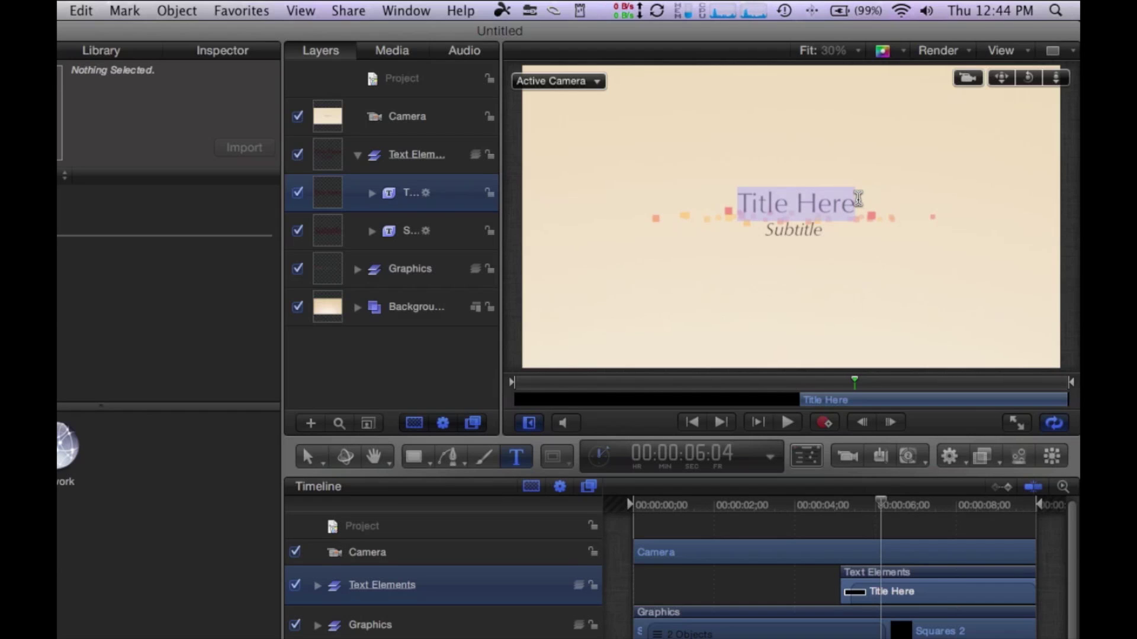
text(christhe)
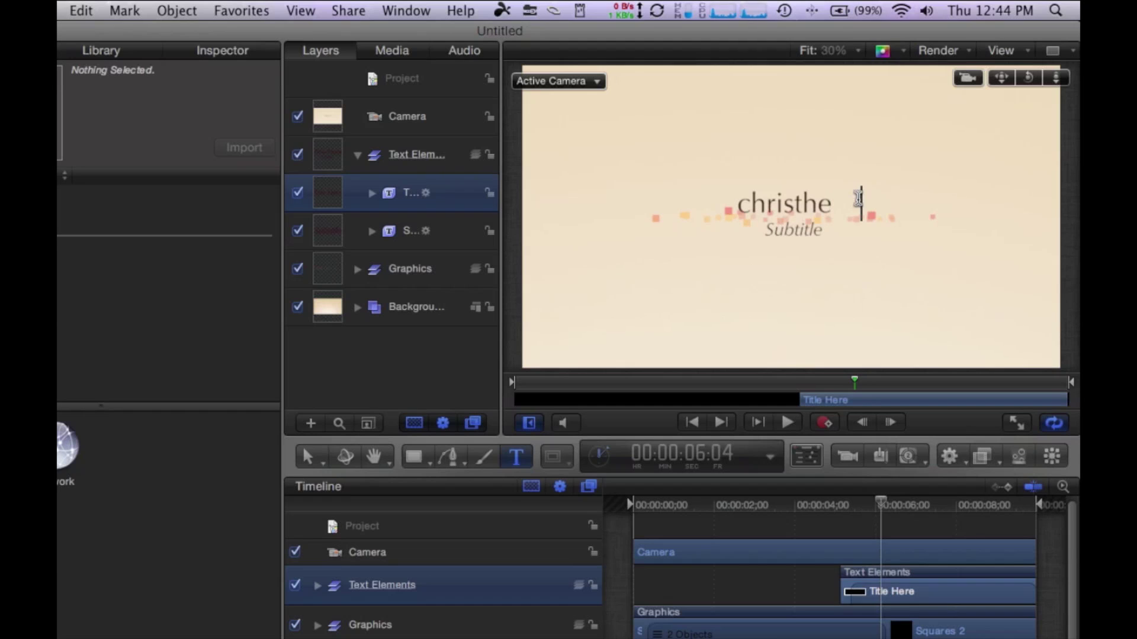
text(appleman)
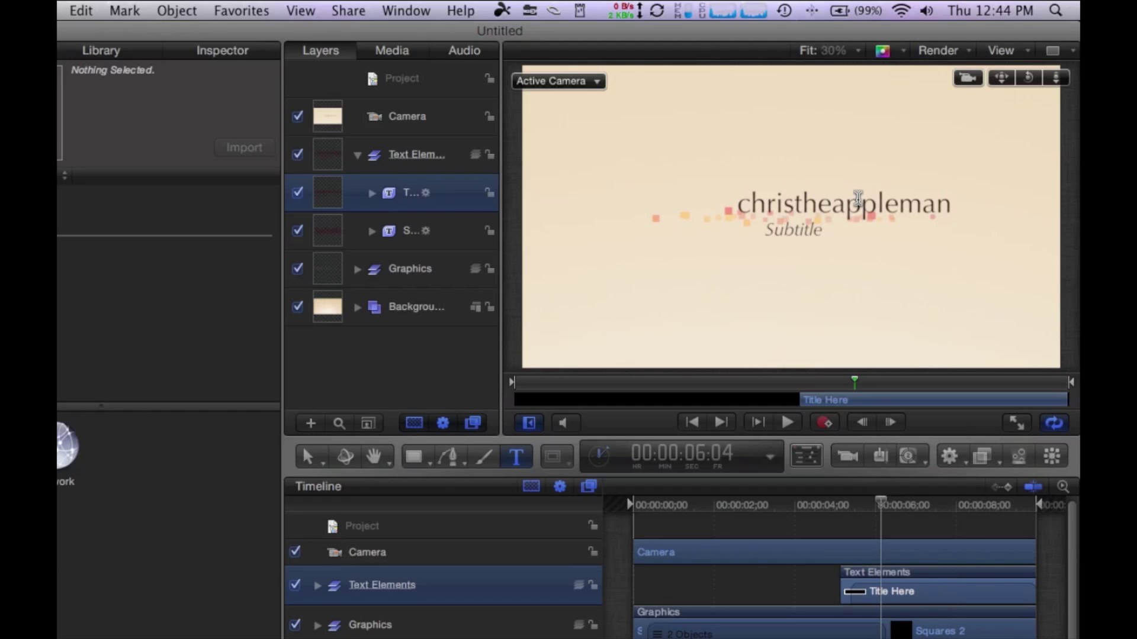
Change the 'Subtitle' text to 'Productions' and return to the Select tool
click(791, 231)
double_click(791, 231)
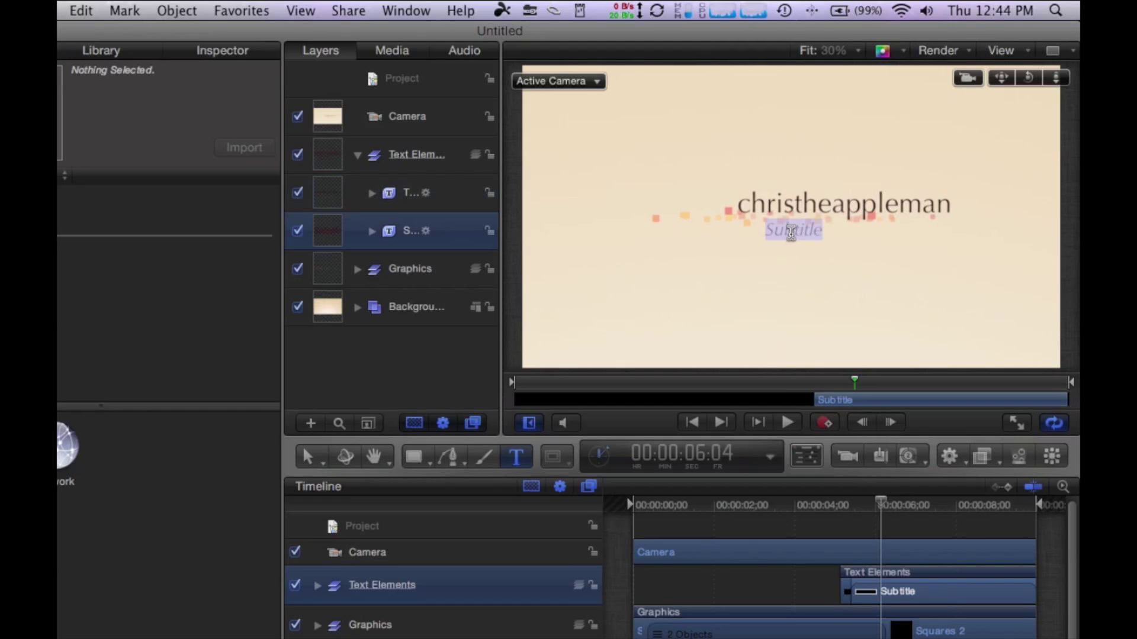
text(Prod)
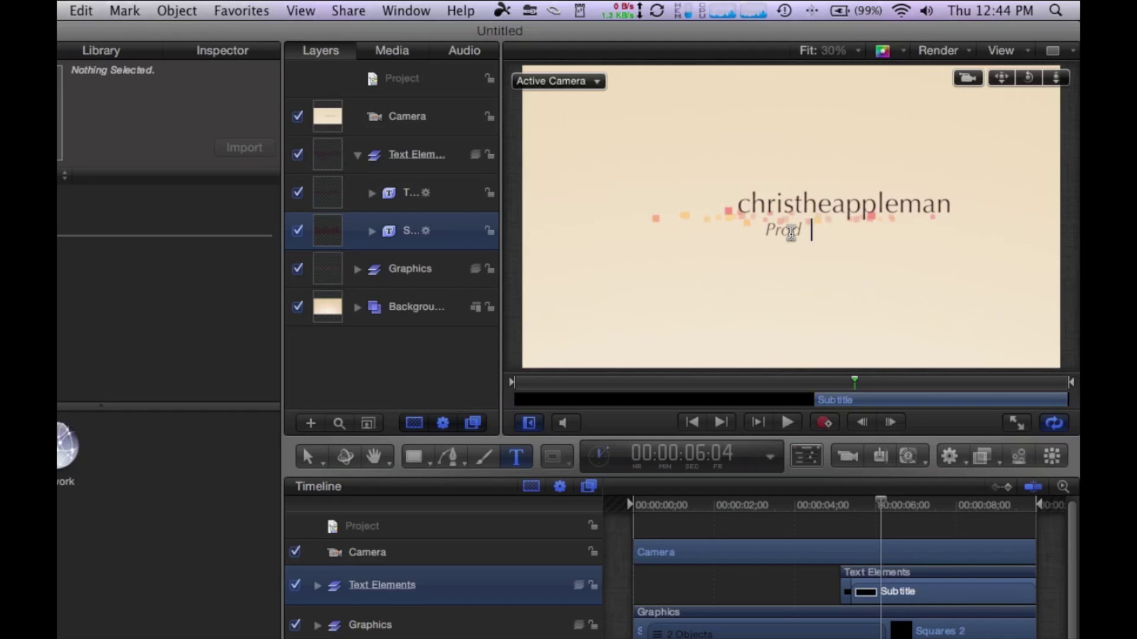
text(uct ions)
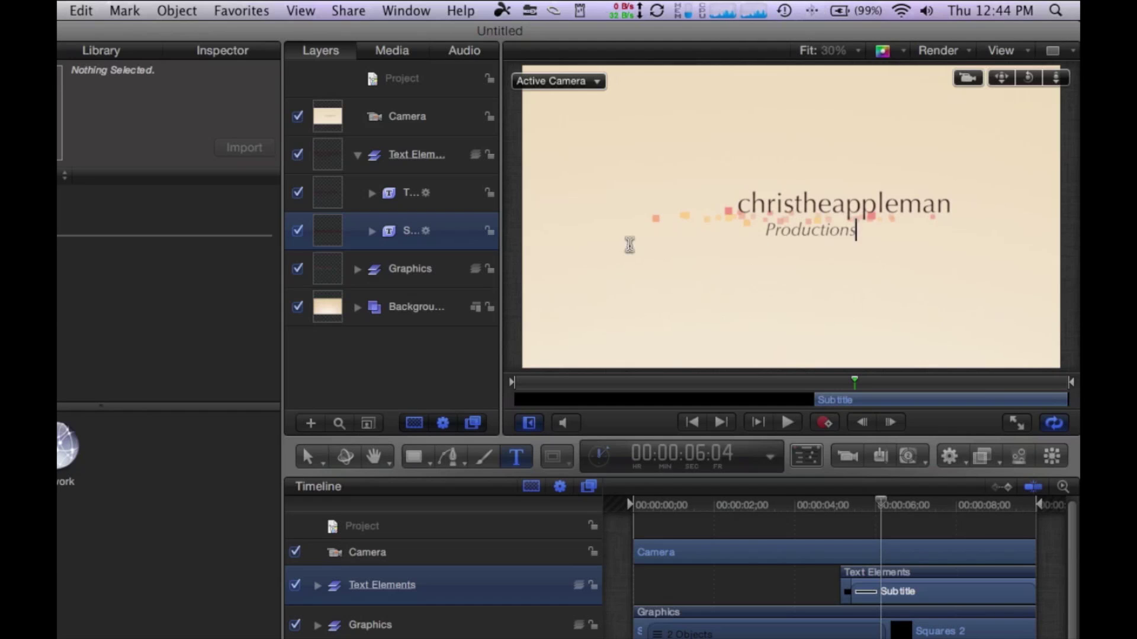
click(308, 460)
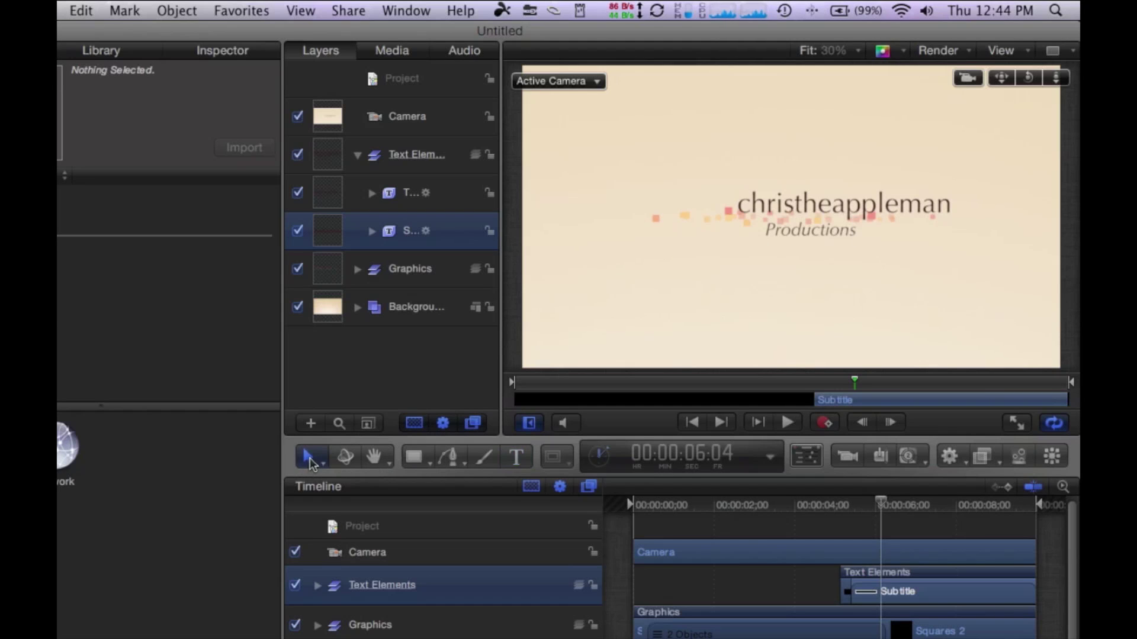
Select the whole title text on the canvas with the Text tool
click(758, 302)
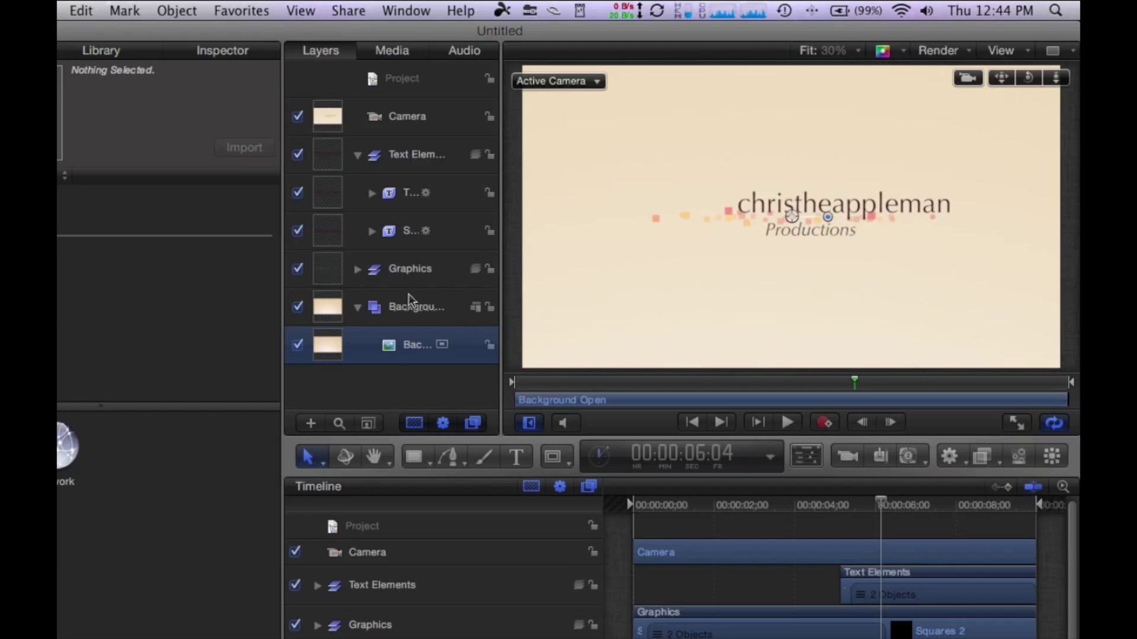
click(514, 457)
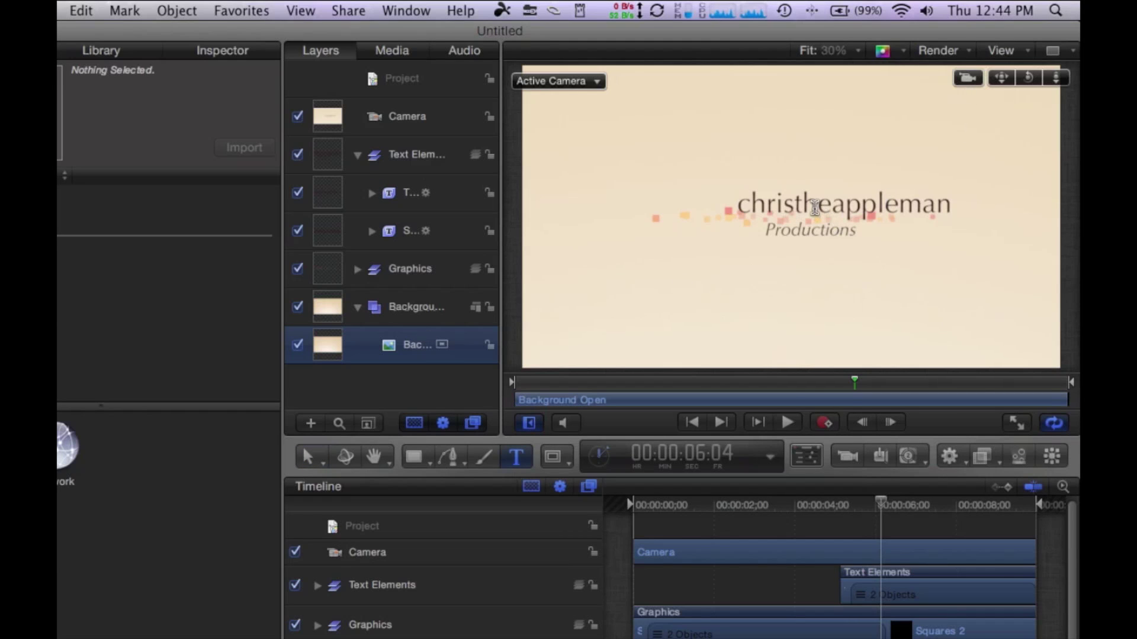
click(814, 207)
double_click(815, 207)
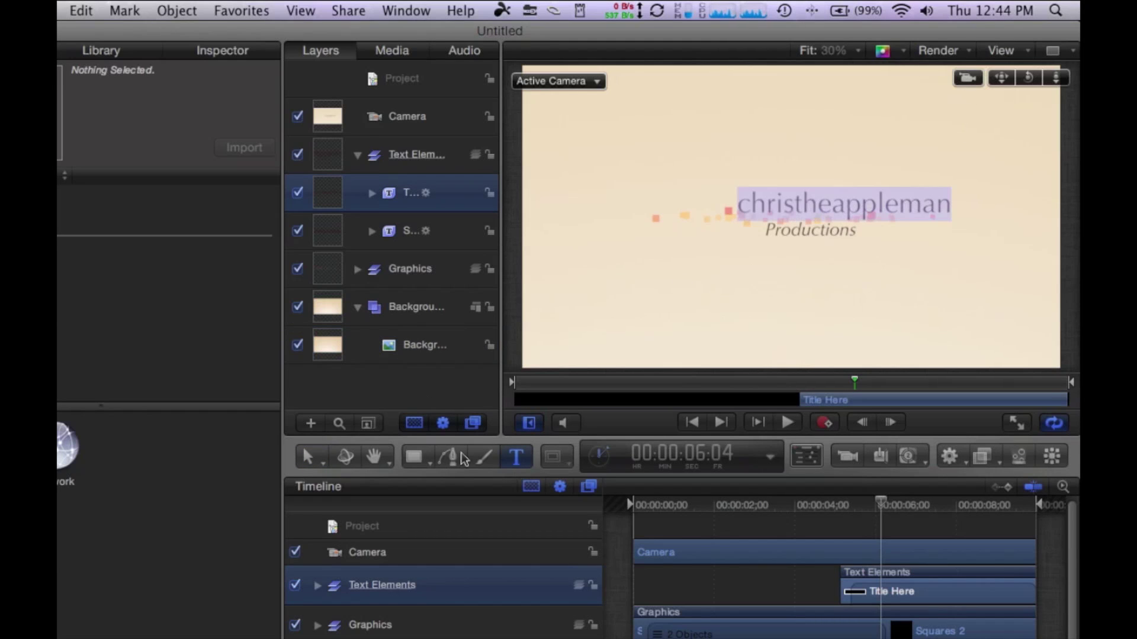
Raise the title's font size from 149 to 184 in the Inspector's Text Format settings
click(219, 53)
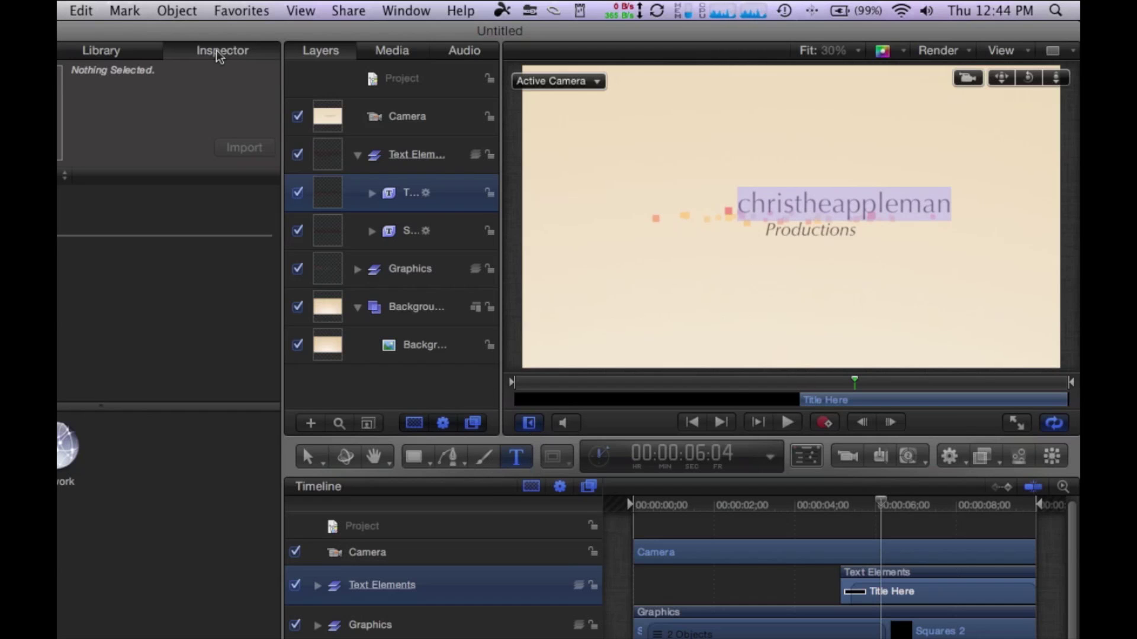
click(218, 53)
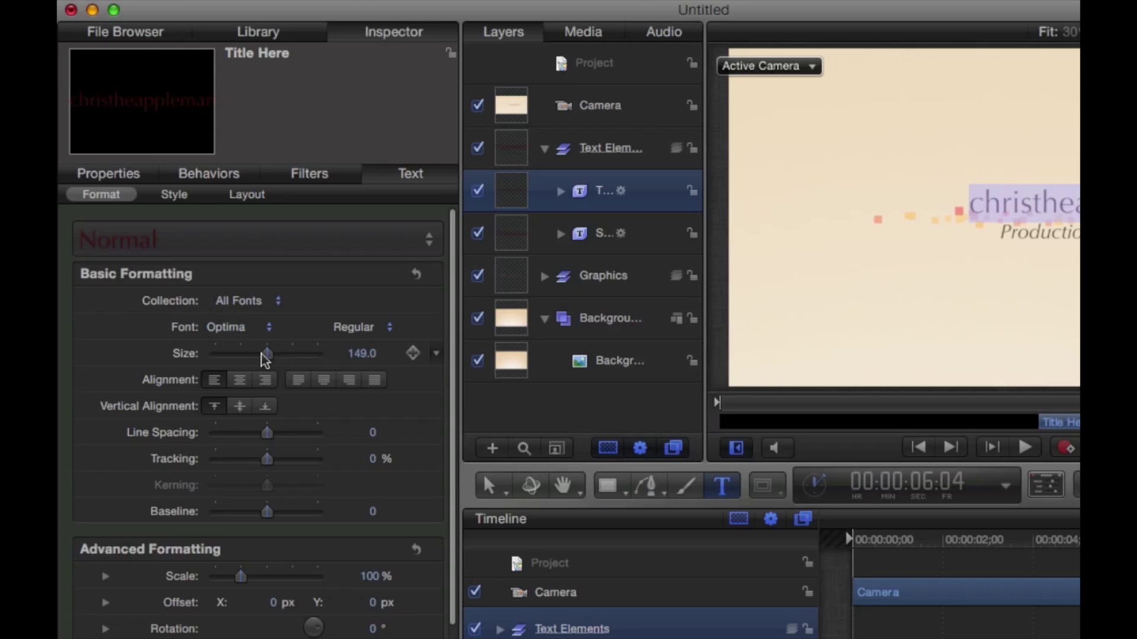
drag(268, 357, 280, 359)
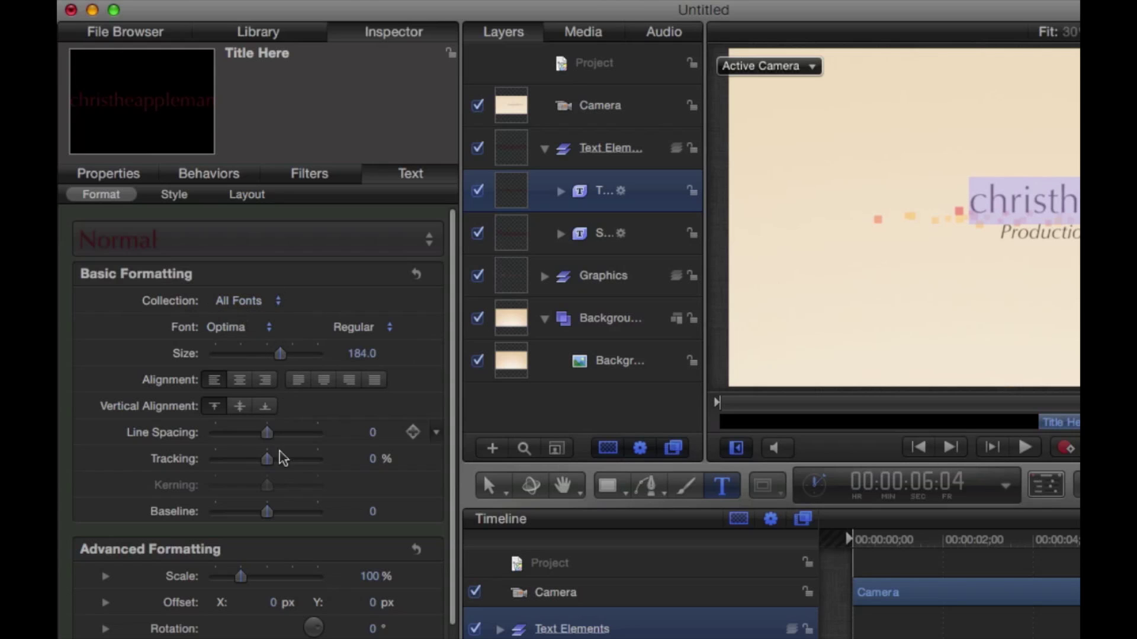
scroll(293, 467, down, 3)
scroll(294, 467, down, 6)
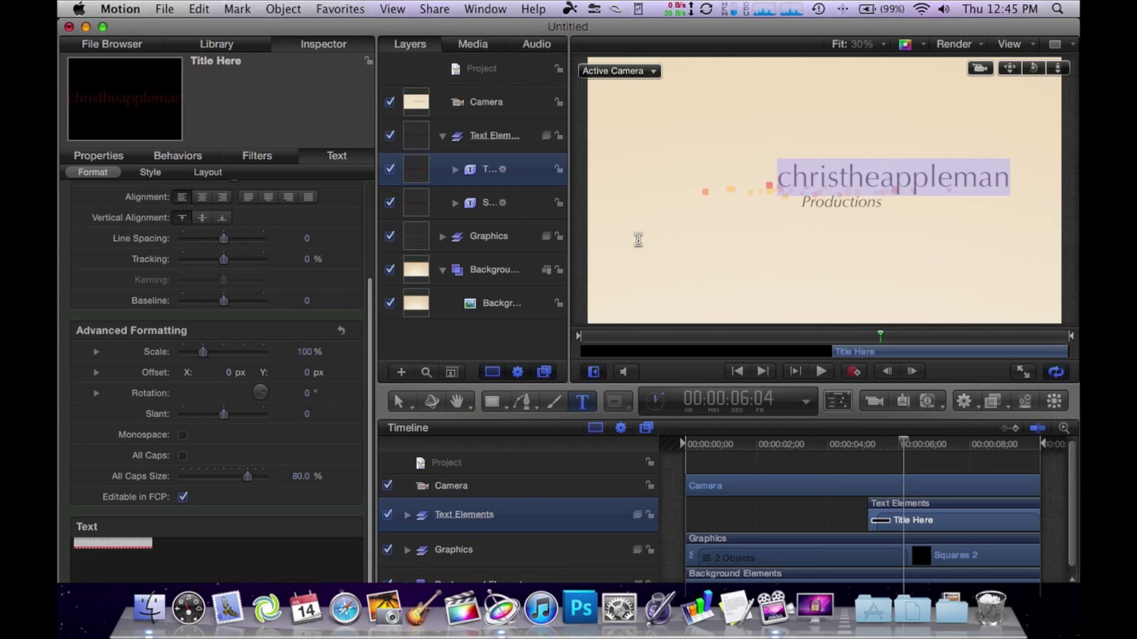
click(398, 402)
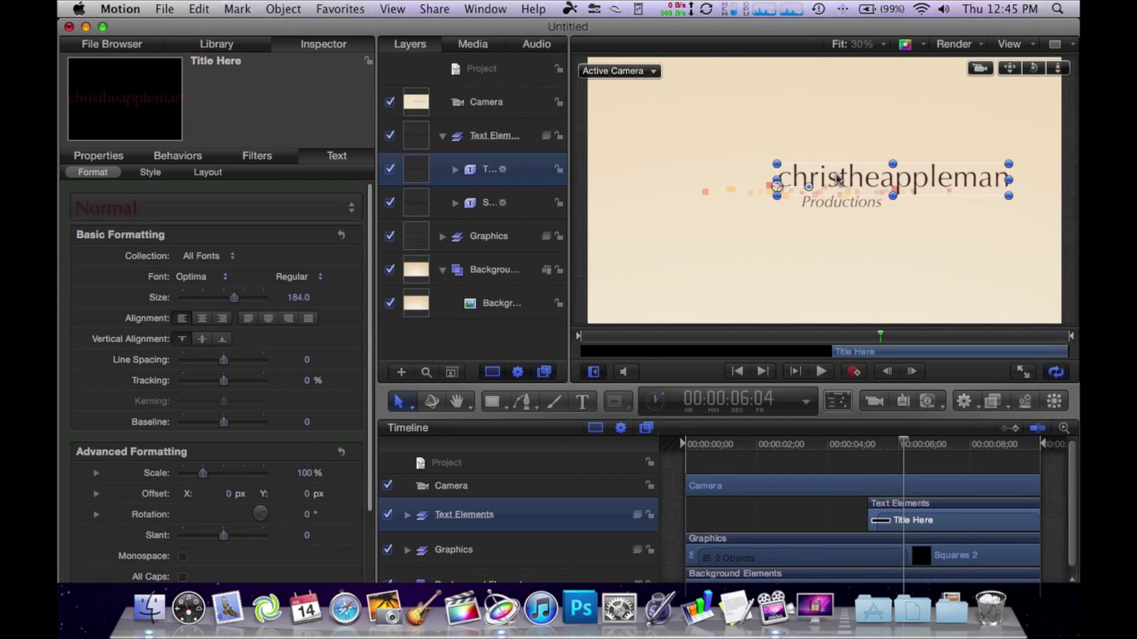
Nudge the enlarged title up and left, then scrub to 00:00:06:12 to preview
drag(838, 180, 800, 173)
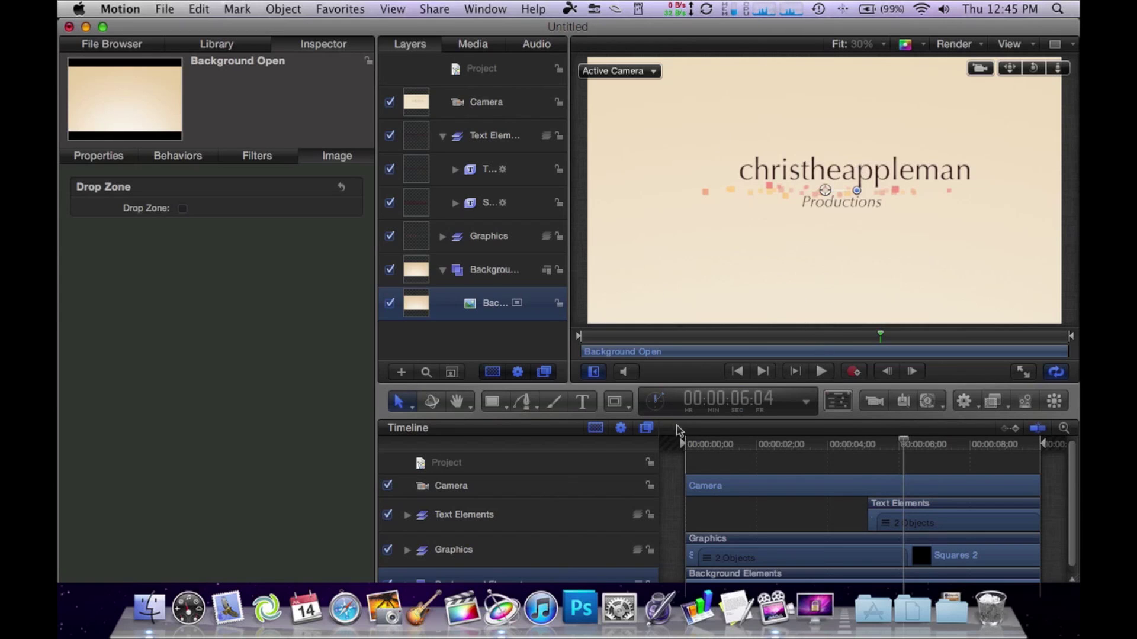
mouse_move(910, 448)
mouse_down()
mouse_move(794, 460)
mouse_move(913, 454)
mouse_up()
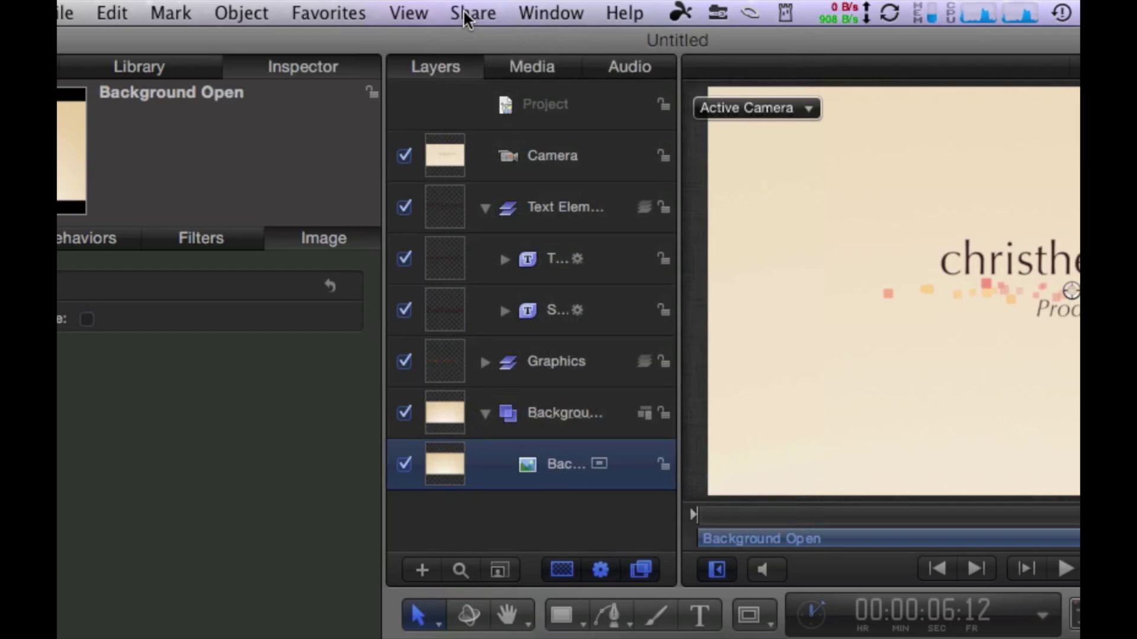
Set up a movie export as H.264, video only, opening in QuickTime Player afterwards
click(468, 17)
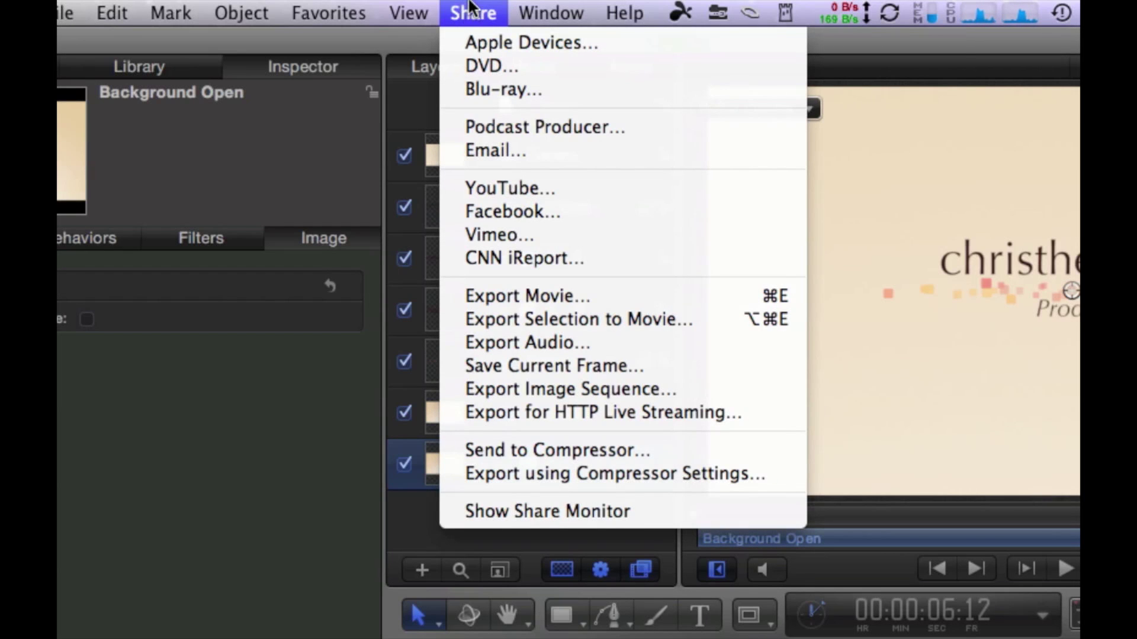
click(501, 296)
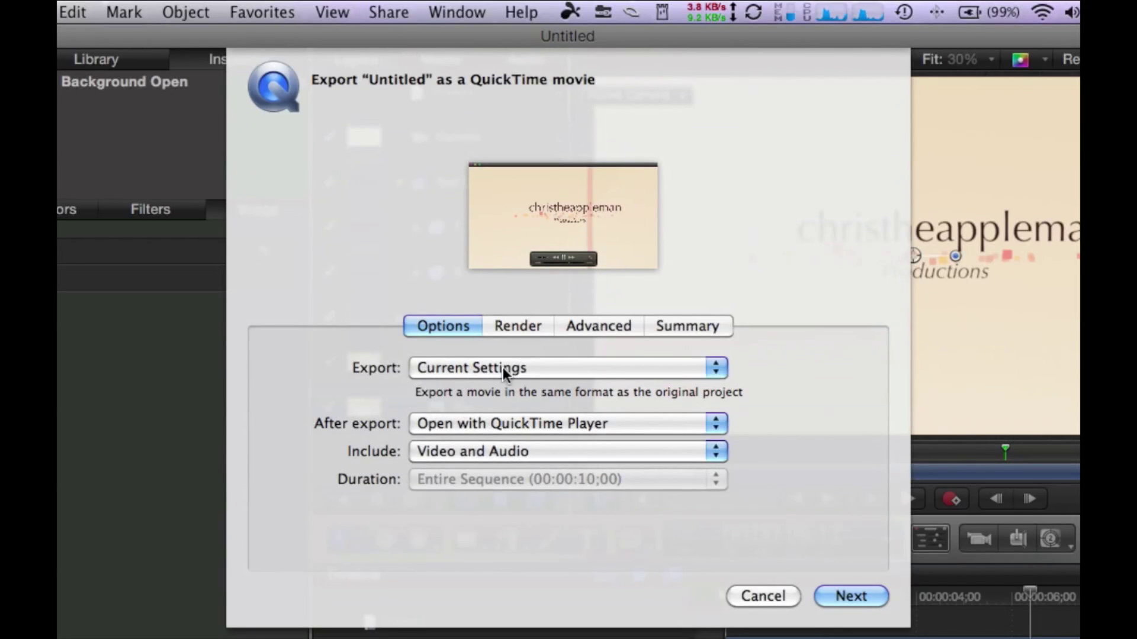
click(490, 366)
click(496, 498)
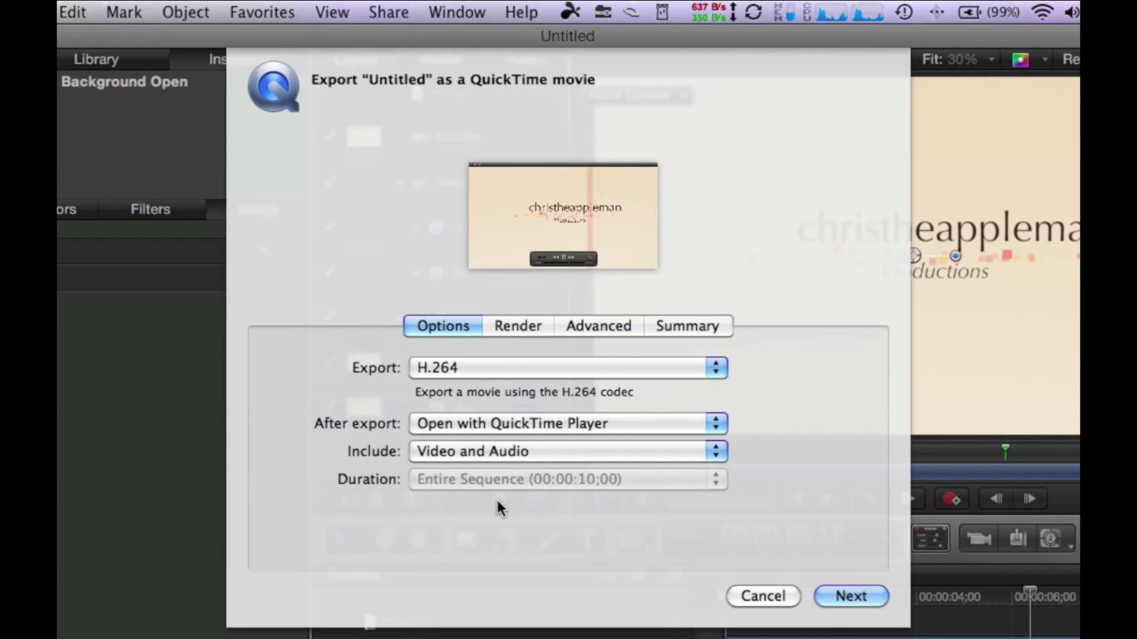
click(477, 451)
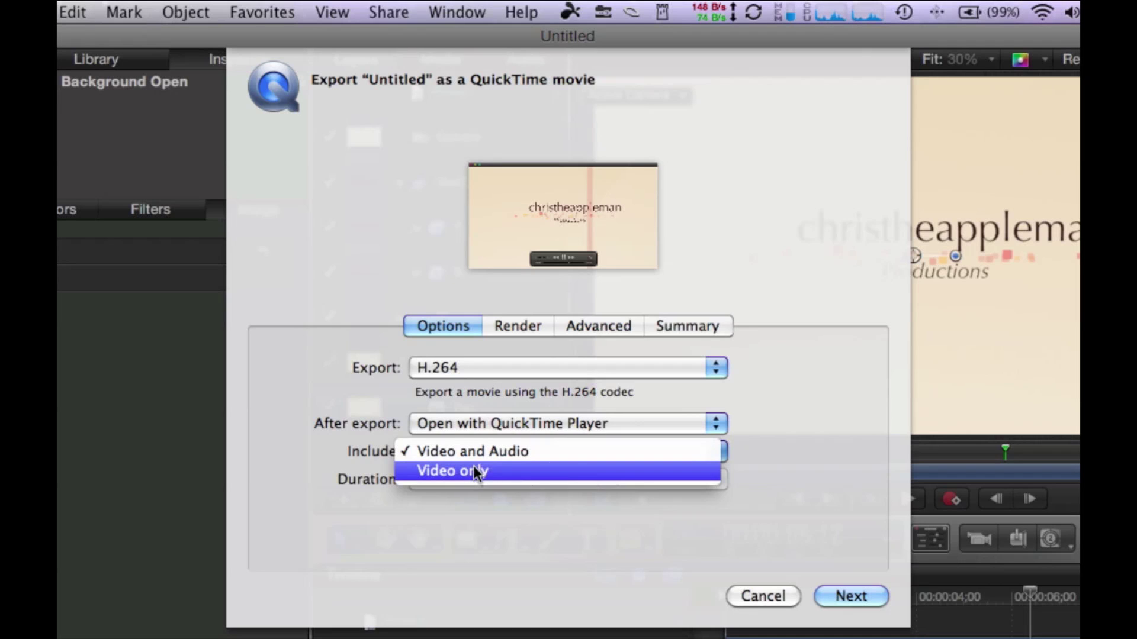
click(474, 471)
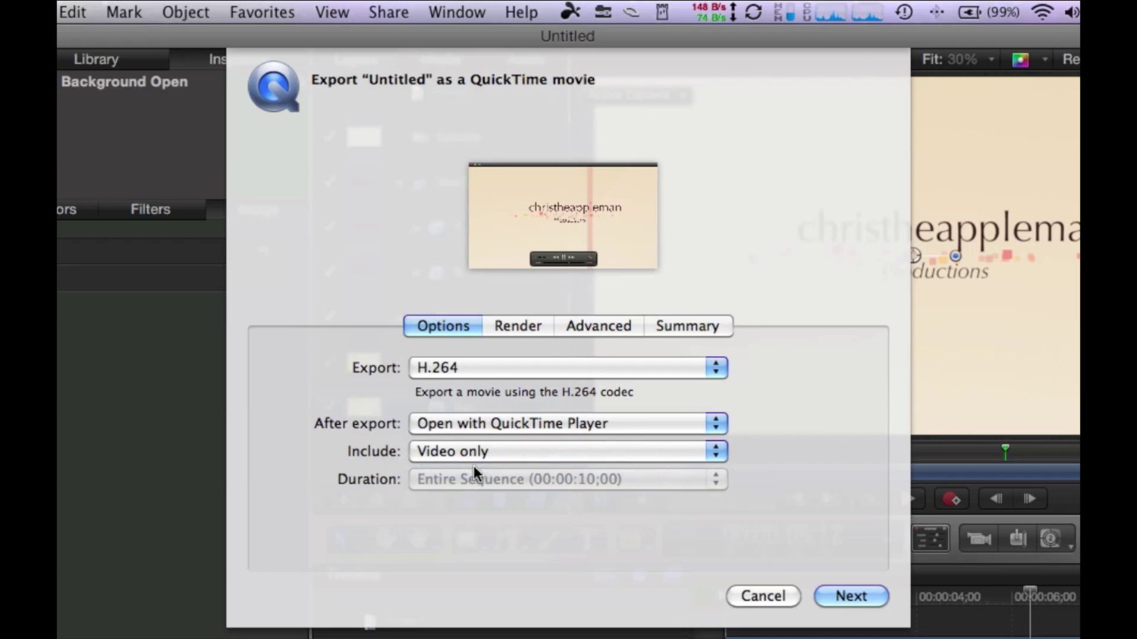
click(468, 422)
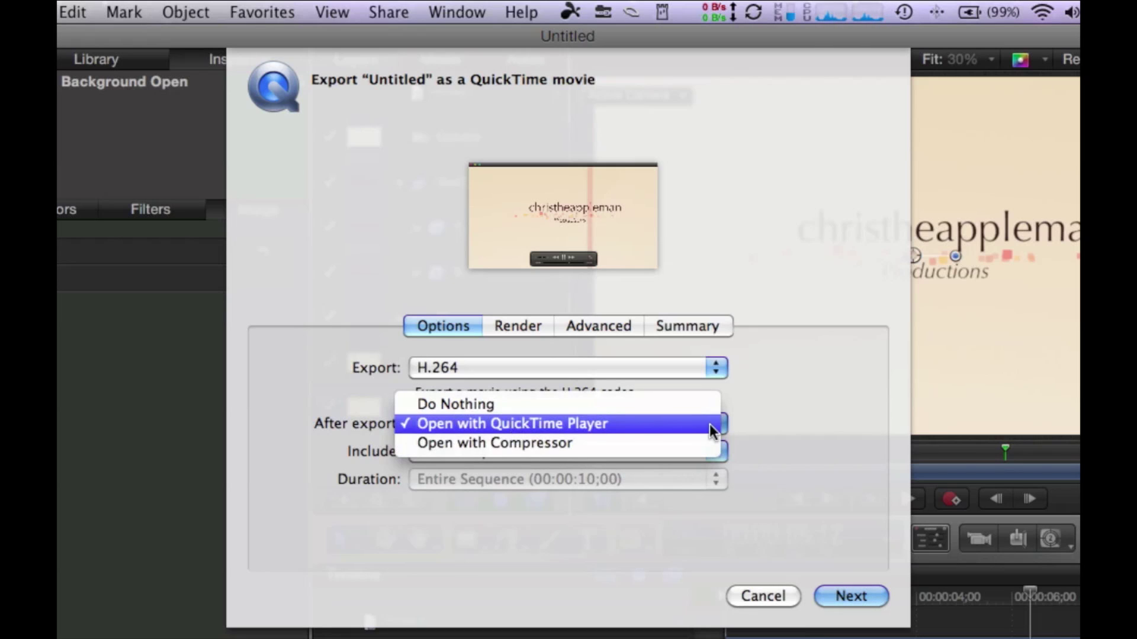
click(580, 537)
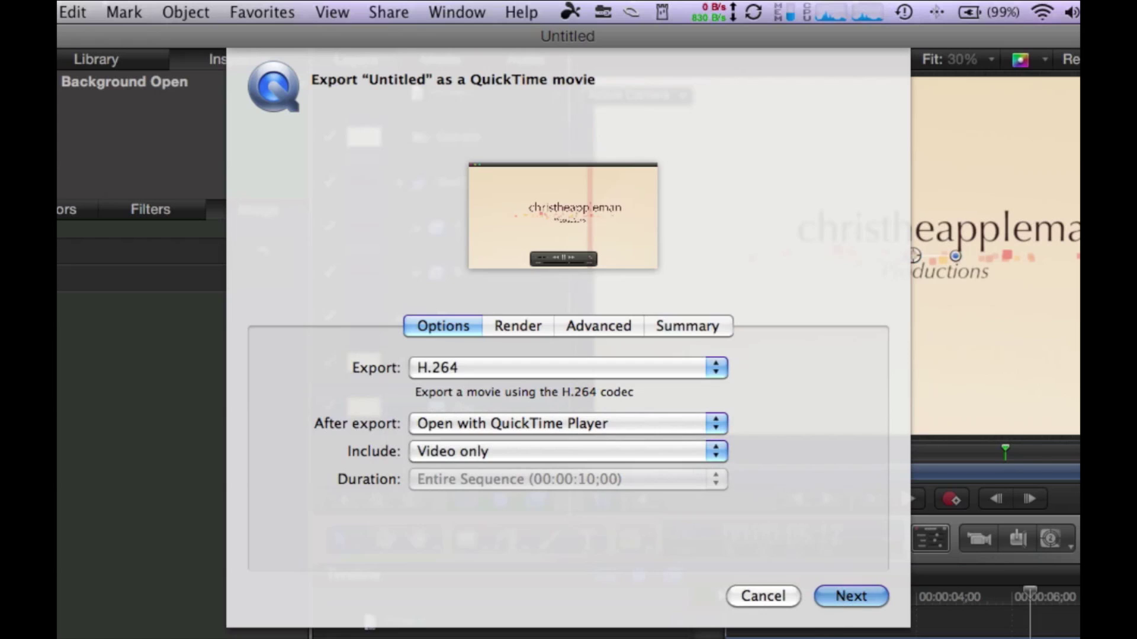
click(847, 596)
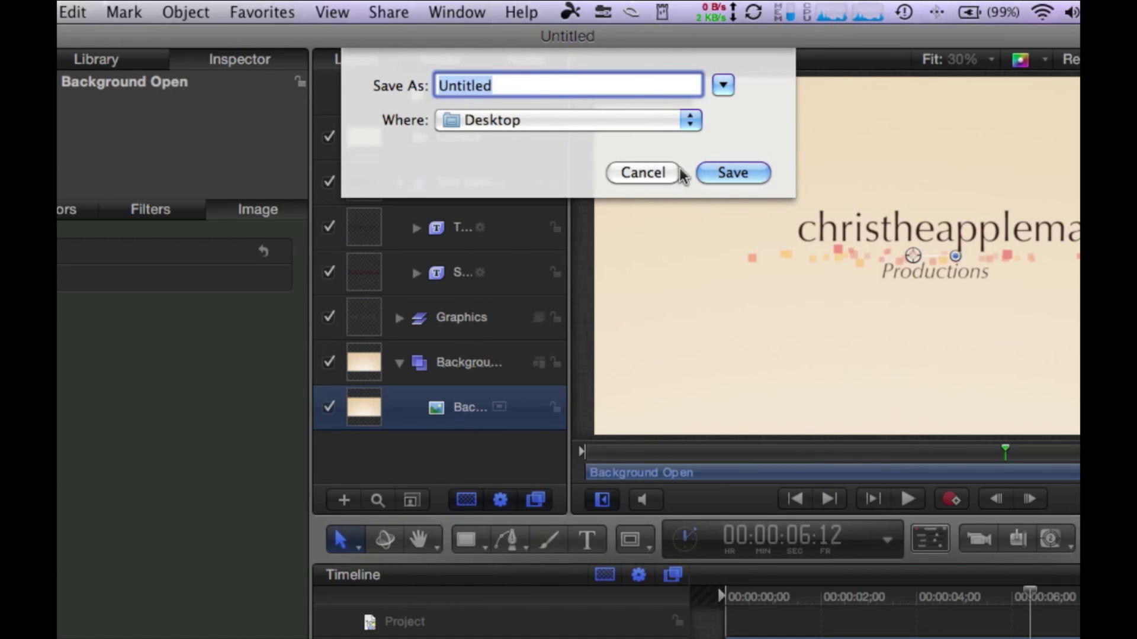
Save the movie to the Desktop as Untitled.mov to start the export
click(734, 176)
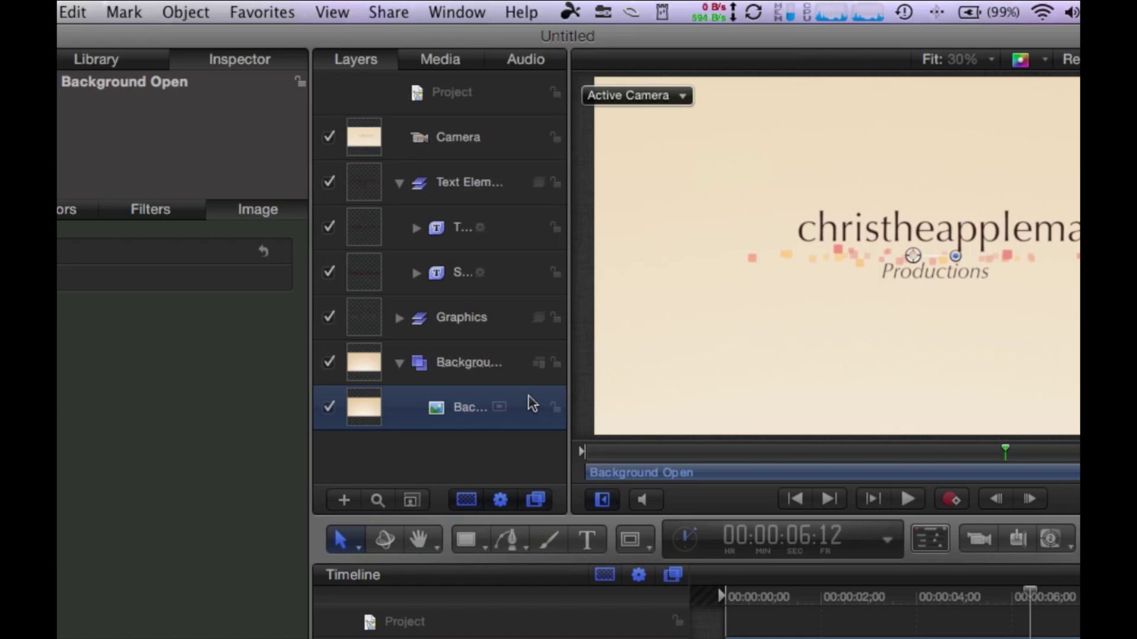